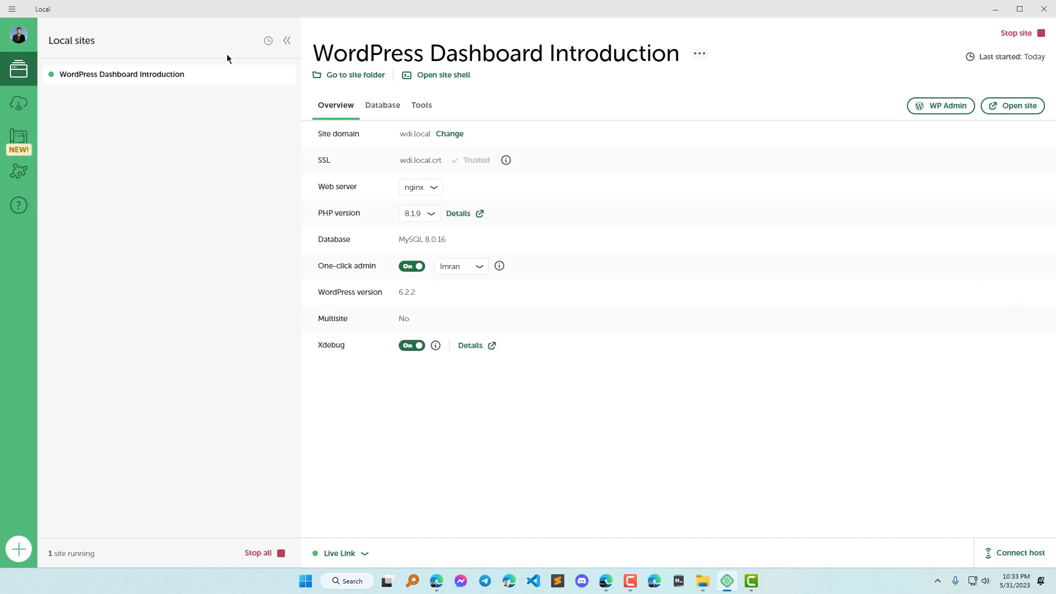
Collapse and re-expand the Local sites list, and toggle its recent-sites ordering on and off
click(285, 41)
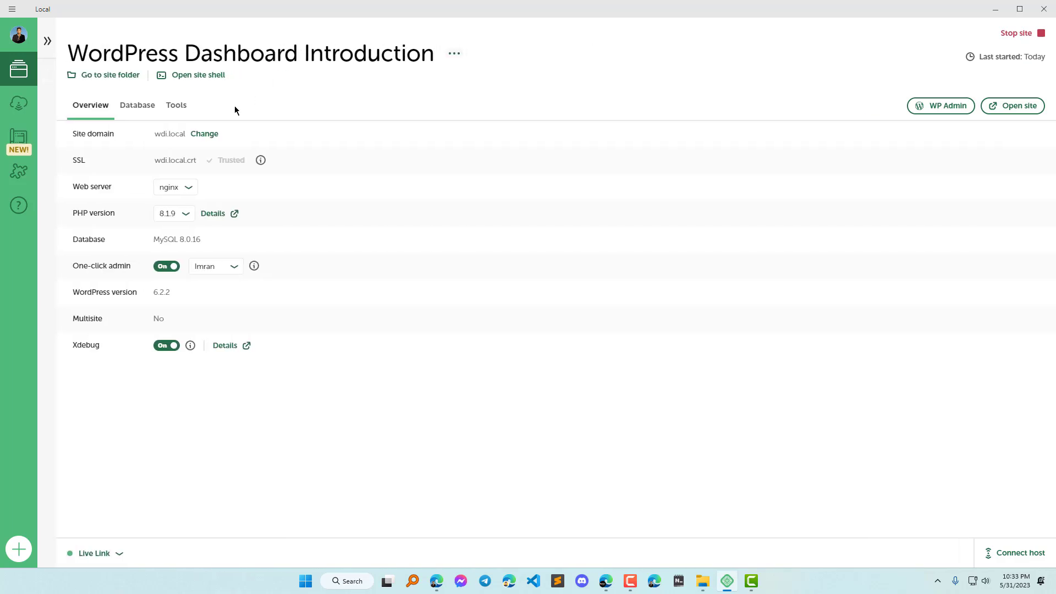
click(47, 40)
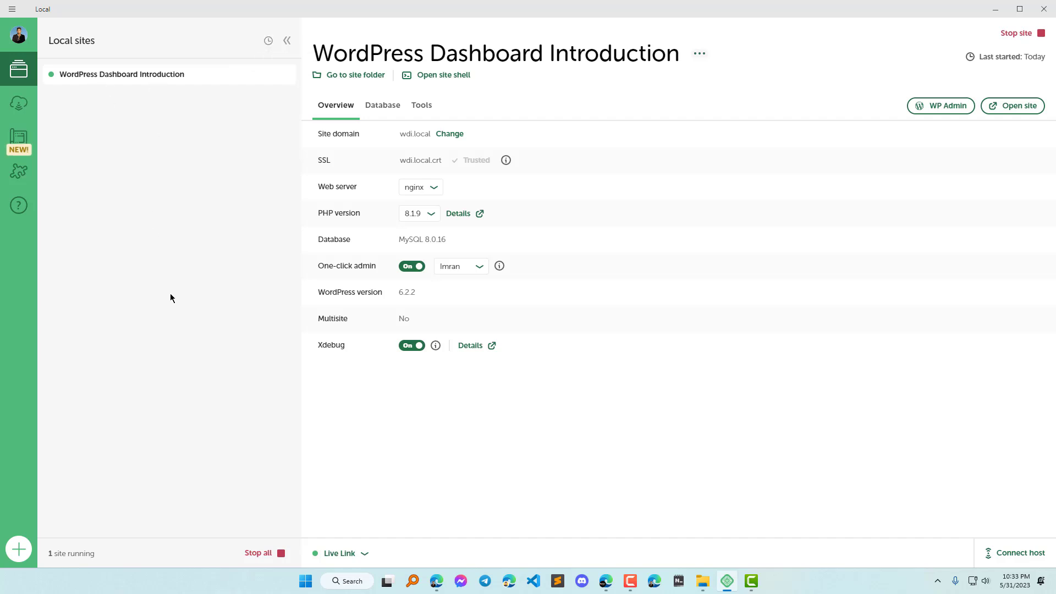
click(268, 42)
click(268, 42)
View the options for creating a new site and close the page without creating one
click(12, 8)
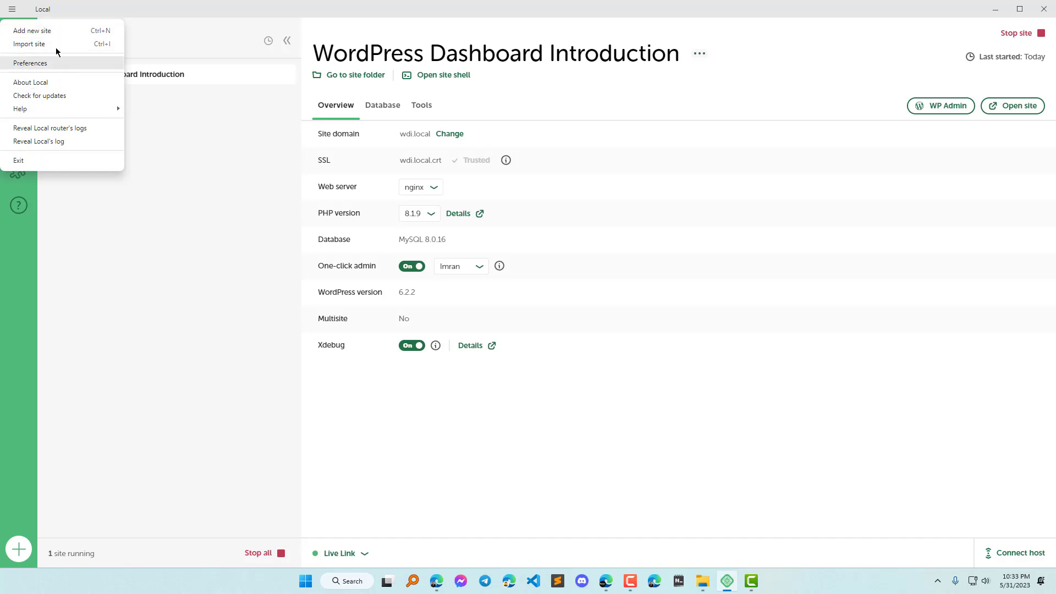
click(58, 32)
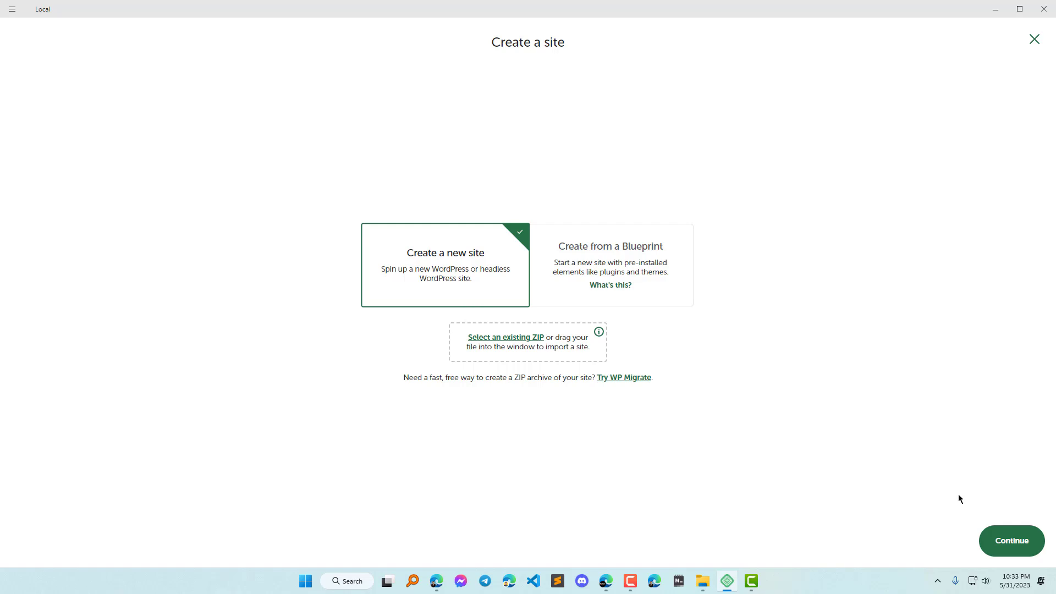
click(1035, 42)
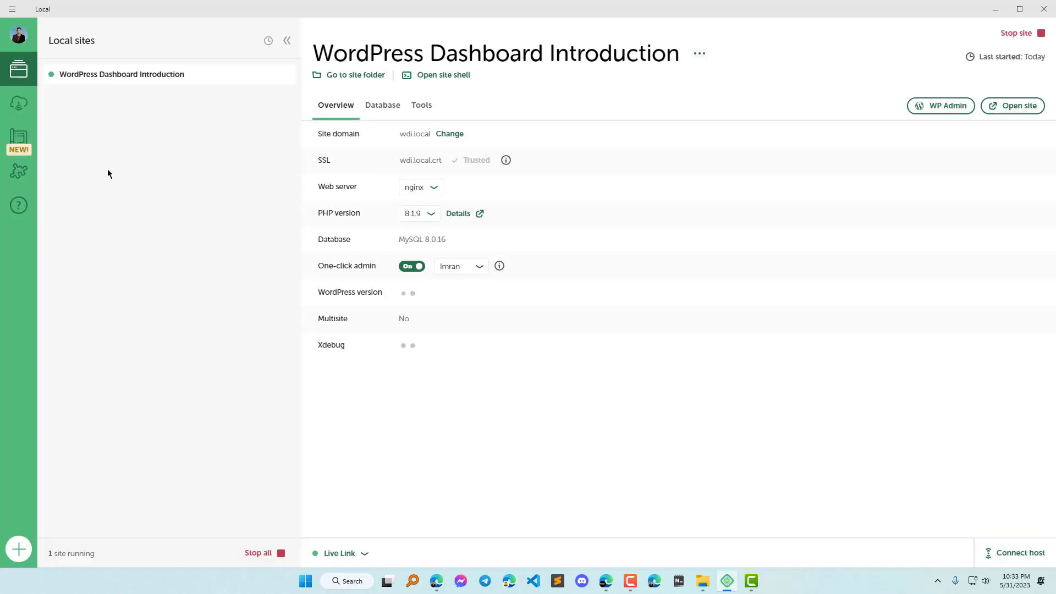
Set the theme to Dark in the Appearance & behavior preferences and apply it
click(12, 9)
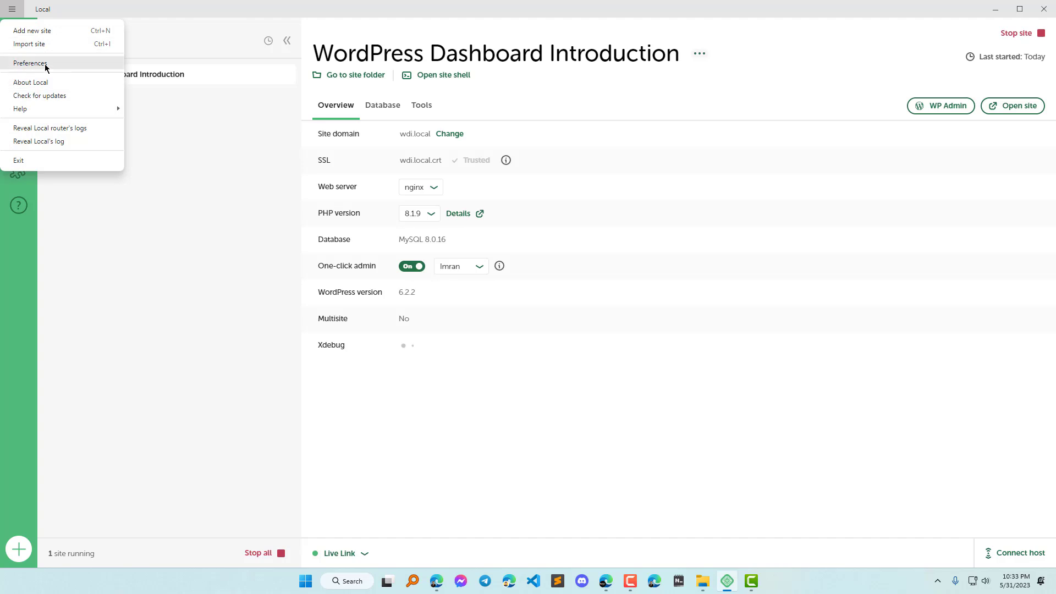
click(33, 63)
click(303, 101)
click(298, 115)
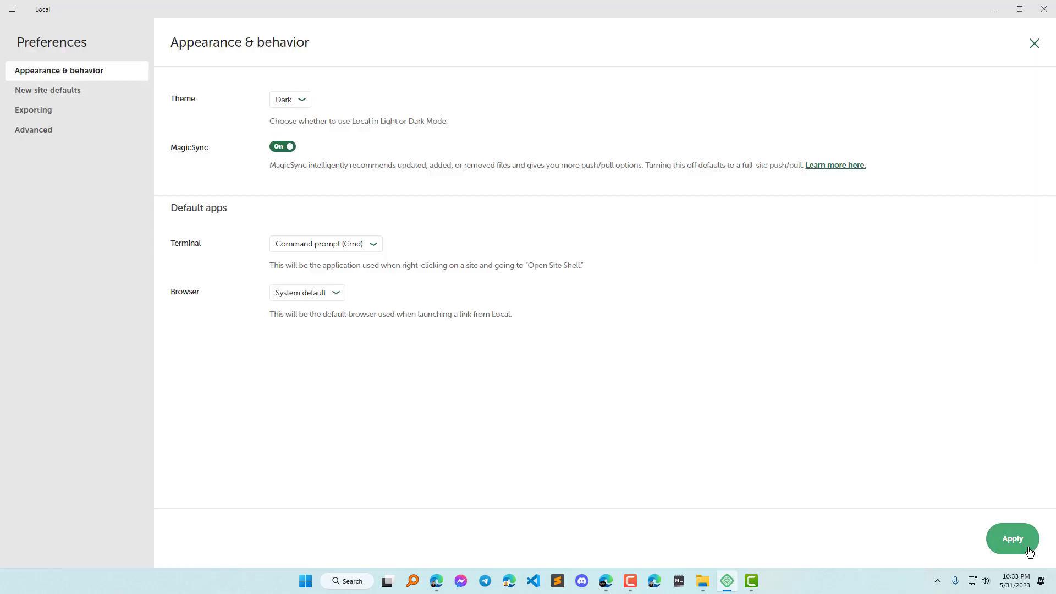
click(1013, 539)
Switch the theme in the Appearance & behavior preferences to Light and apply it
click(12, 9)
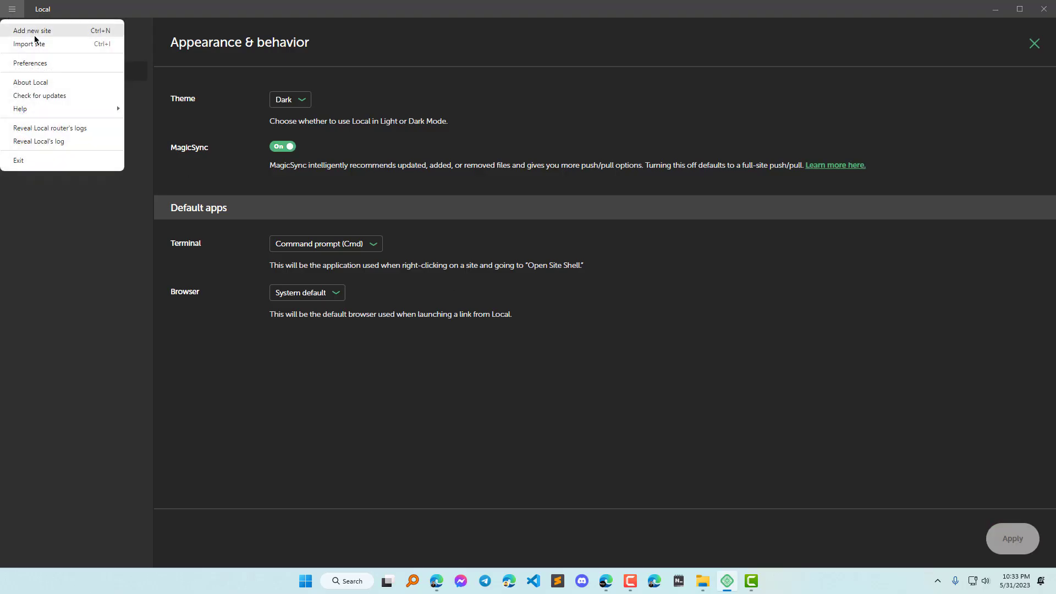
click(17, 63)
click(276, 104)
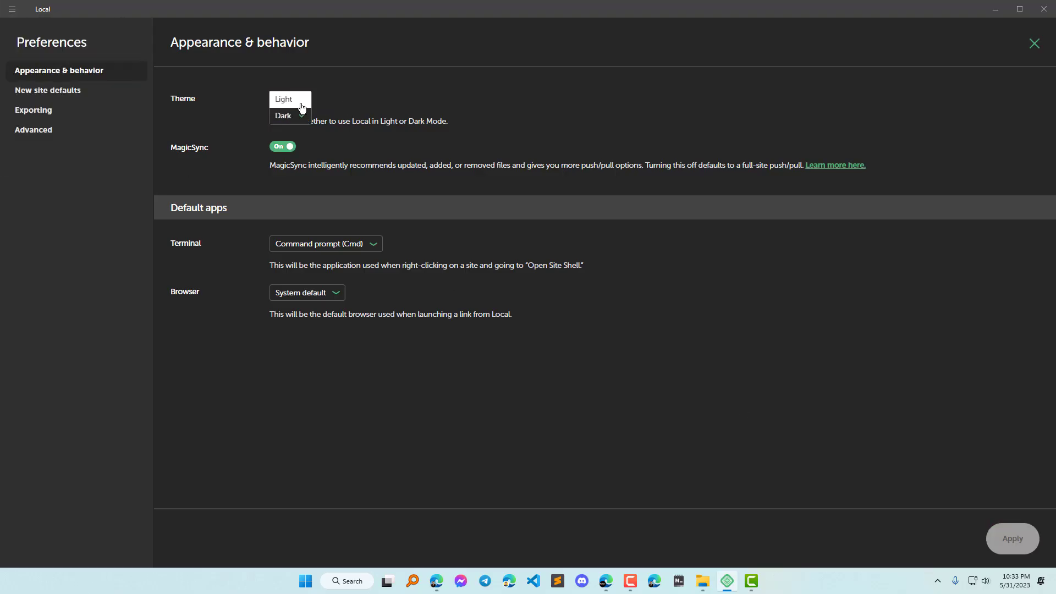
click(285, 99)
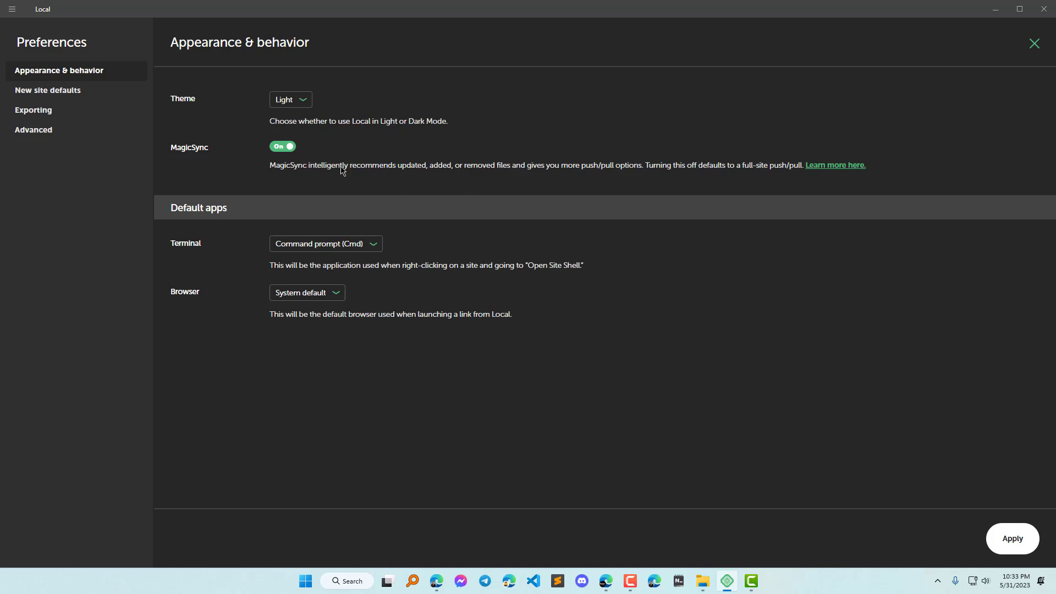
click(1013, 540)
Review the default browser choices in the Appearance & behavior preferences without selecting another one
click(11, 9)
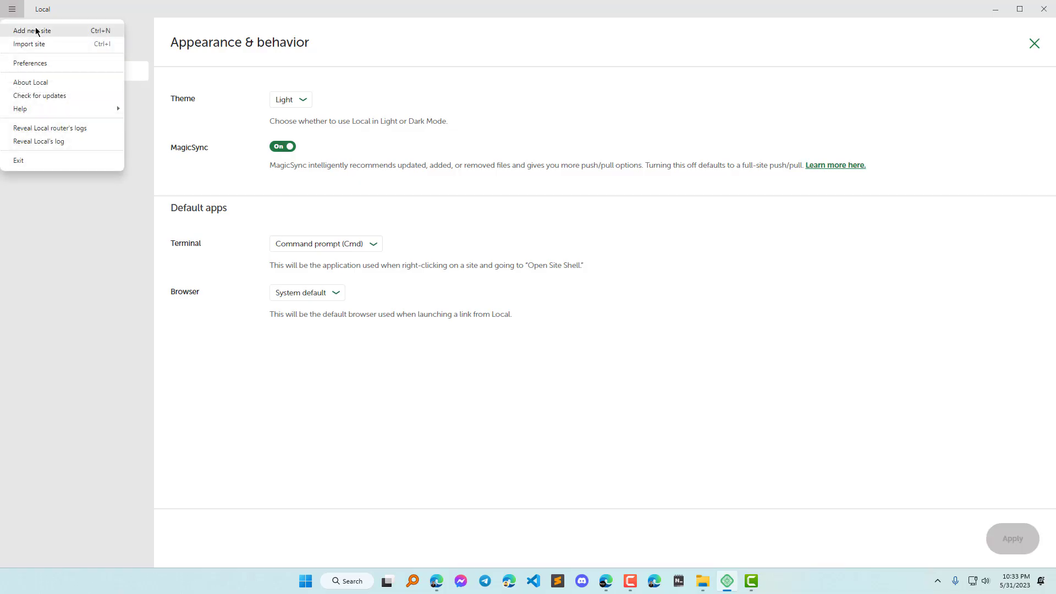
click(28, 61)
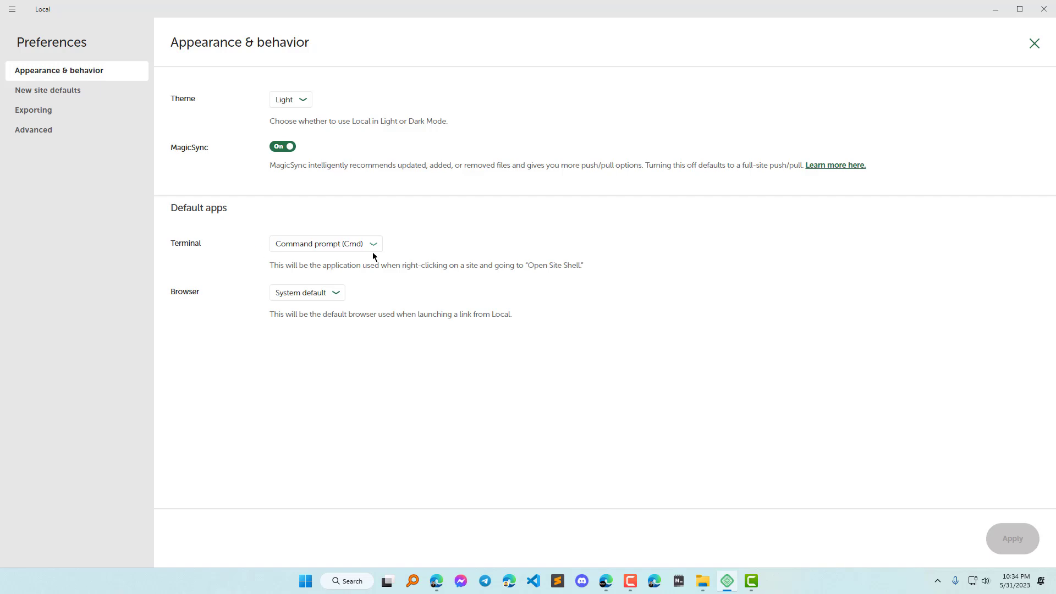
click(337, 292)
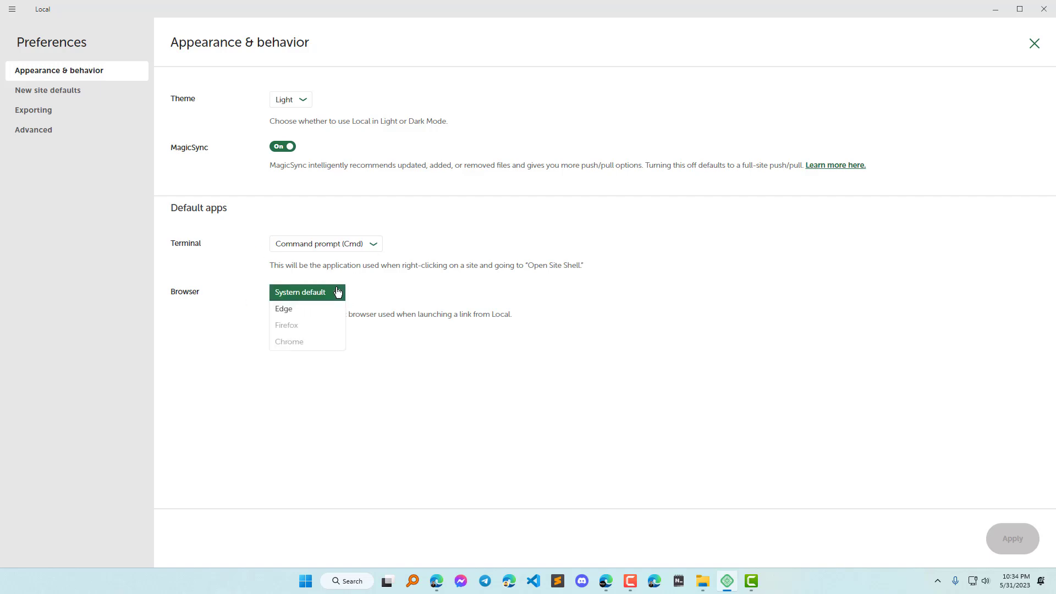
click(208, 212)
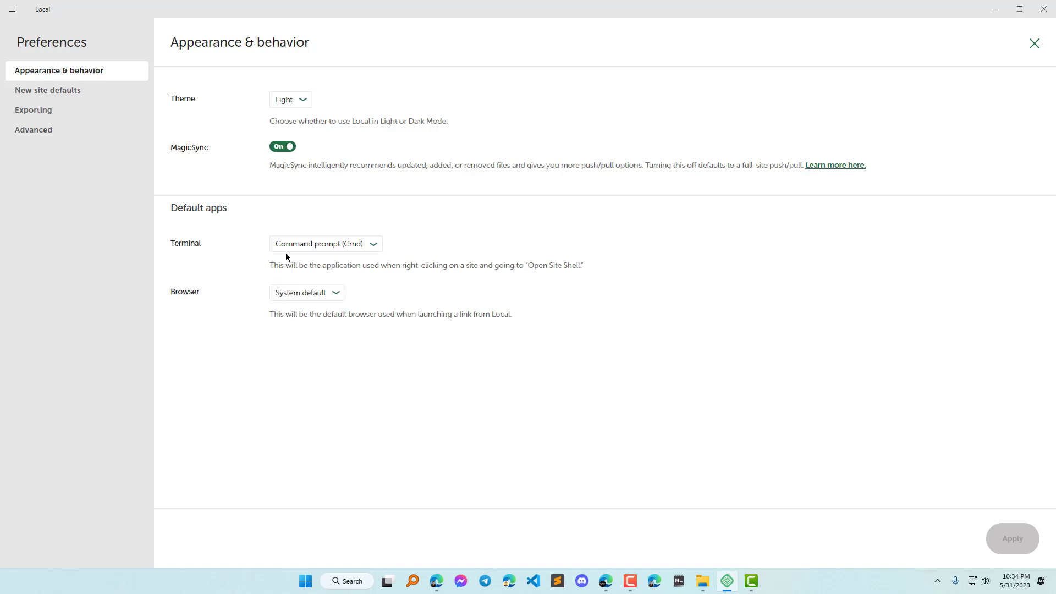
click(336, 293)
click(389, 301)
Switch to the Edge browser, close the Local Hub page beside the WordPress dashboard, and return to Local
click(607, 580)
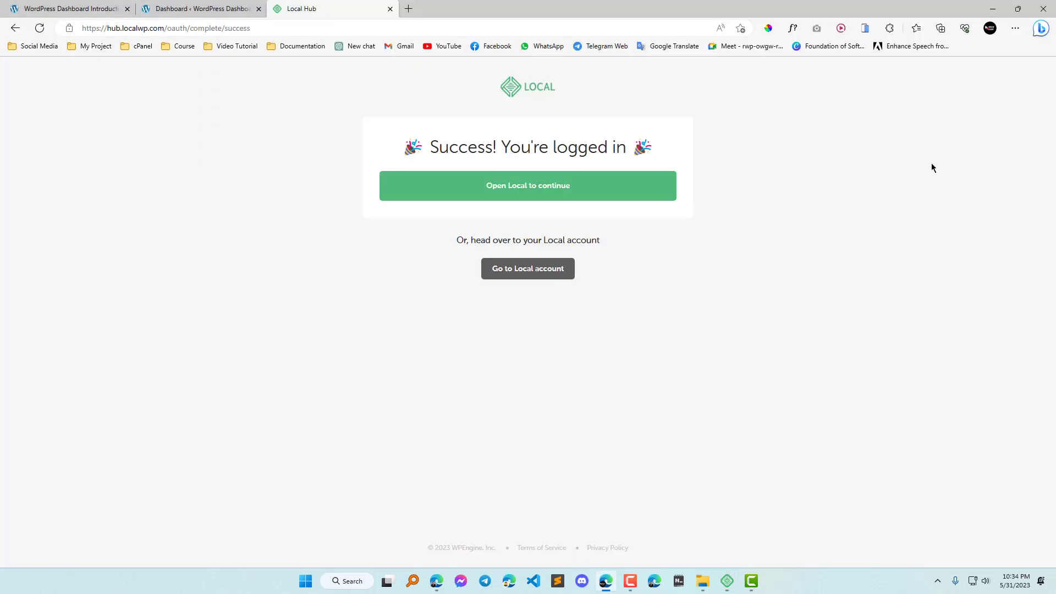
click(223, 7)
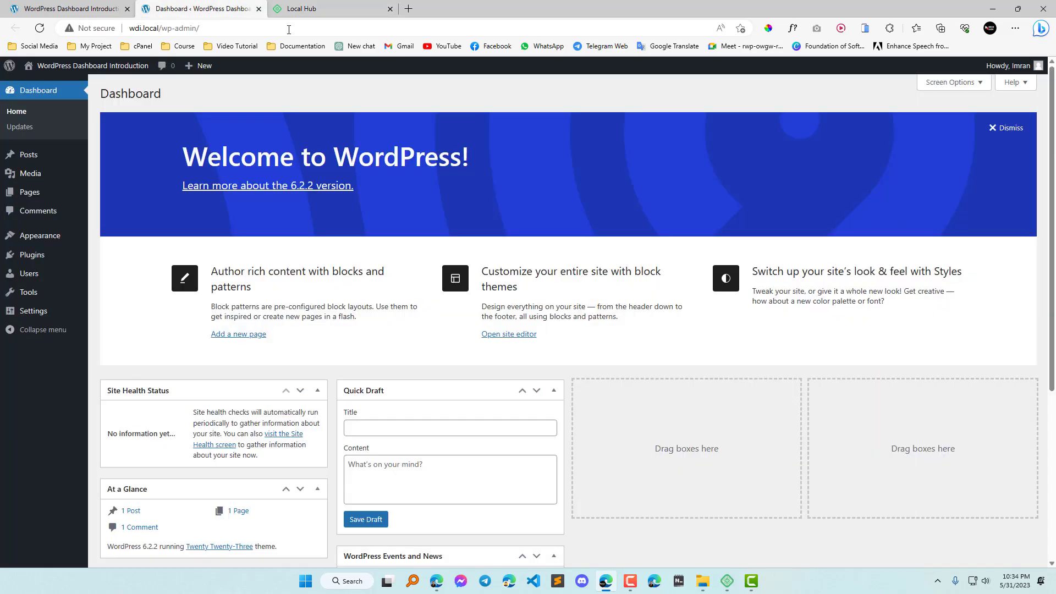
click(390, 9)
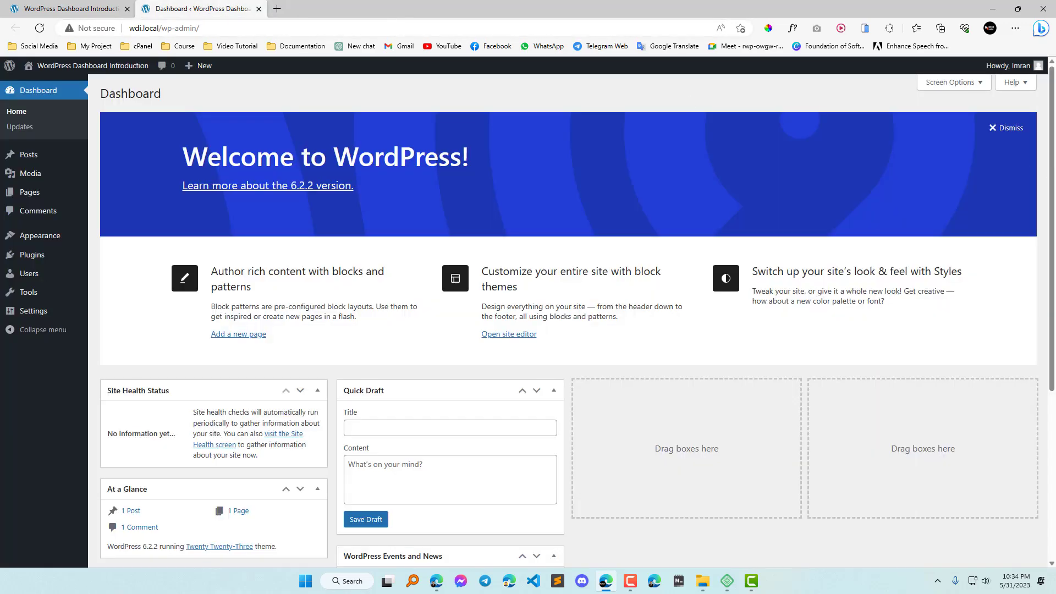
click(992, 9)
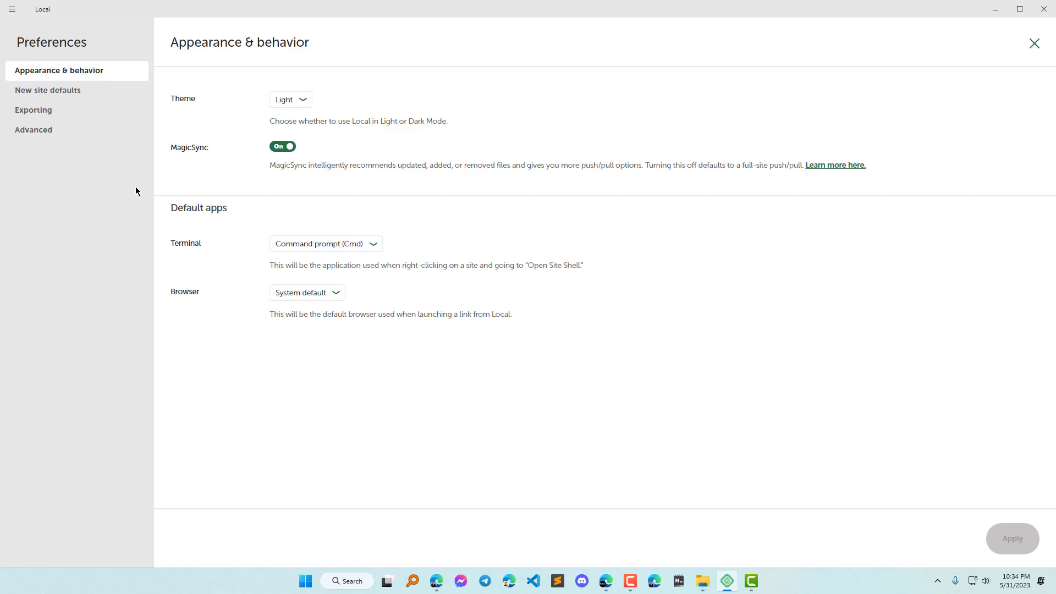
Review the new site defaults in the preferences, including the environment choices, domain suffix and admin e-mail
click(63, 92)
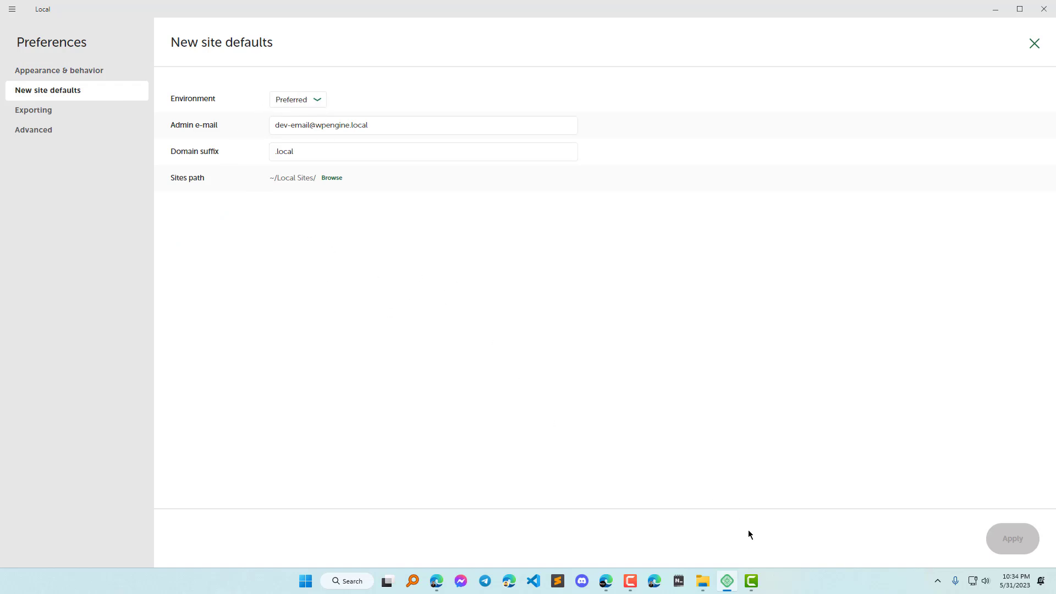
click(318, 100)
click(482, 77)
click(293, 156)
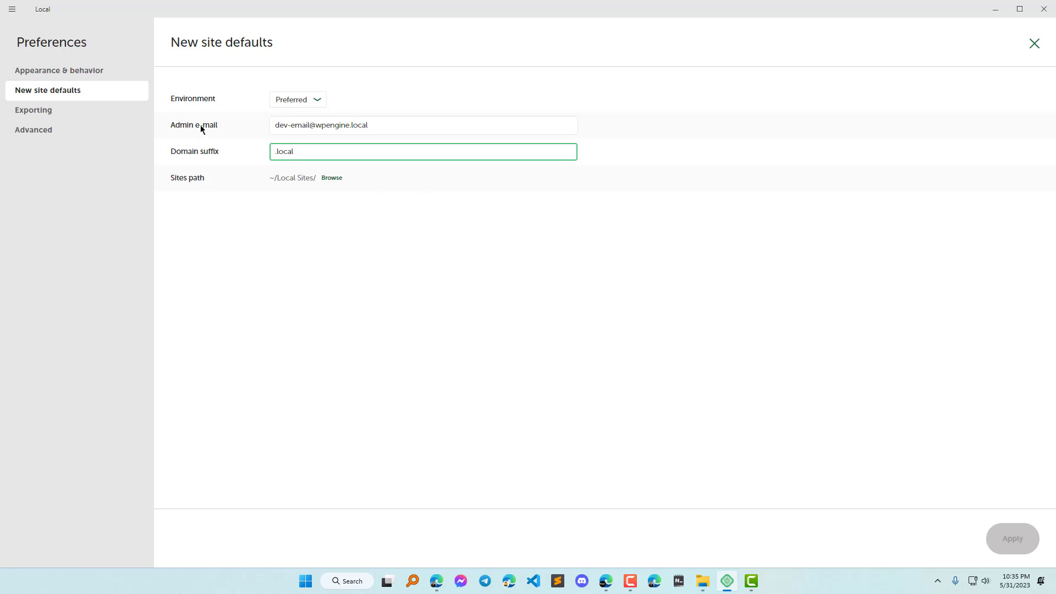
click(387, 124)
drag(388, 125, 273, 125)
click(398, 128)
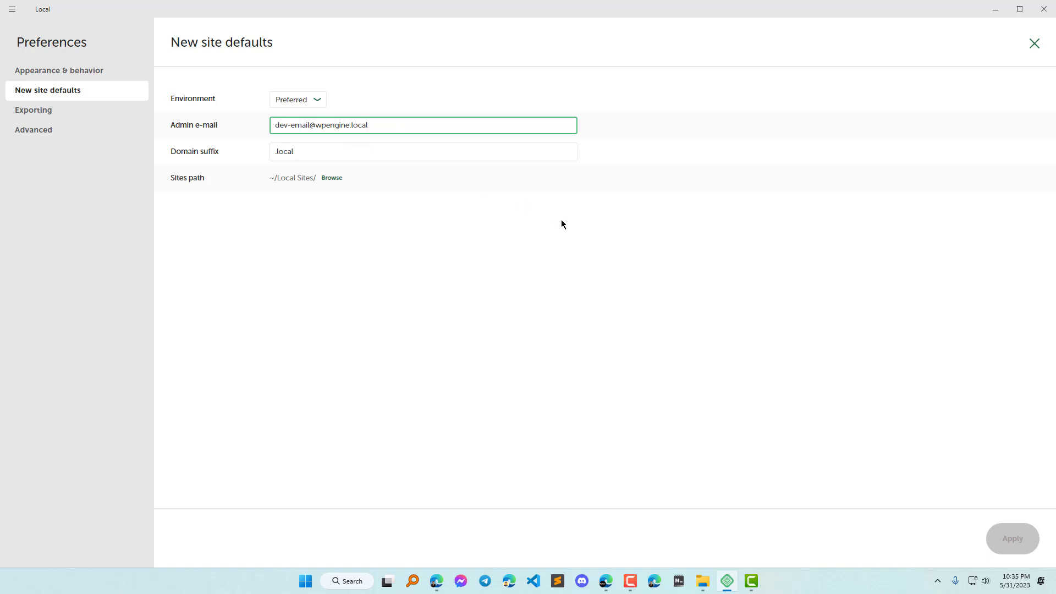
Review the Exporting preferences and the Advanced router mode choices, and close the preferences
click(45, 113)
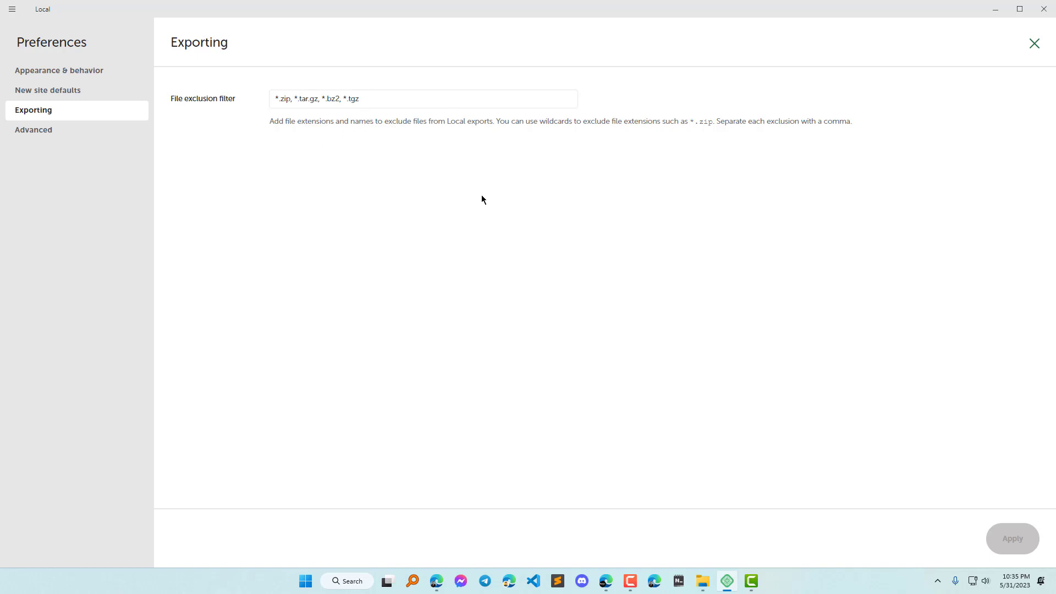
click(48, 132)
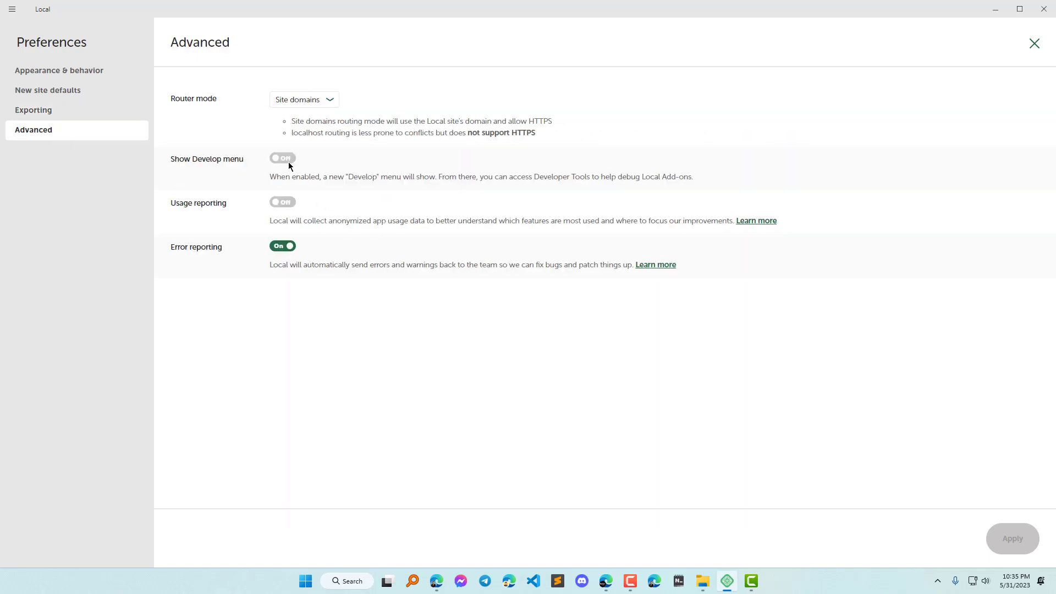
click(332, 101)
click(462, 89)
click(330, 100)
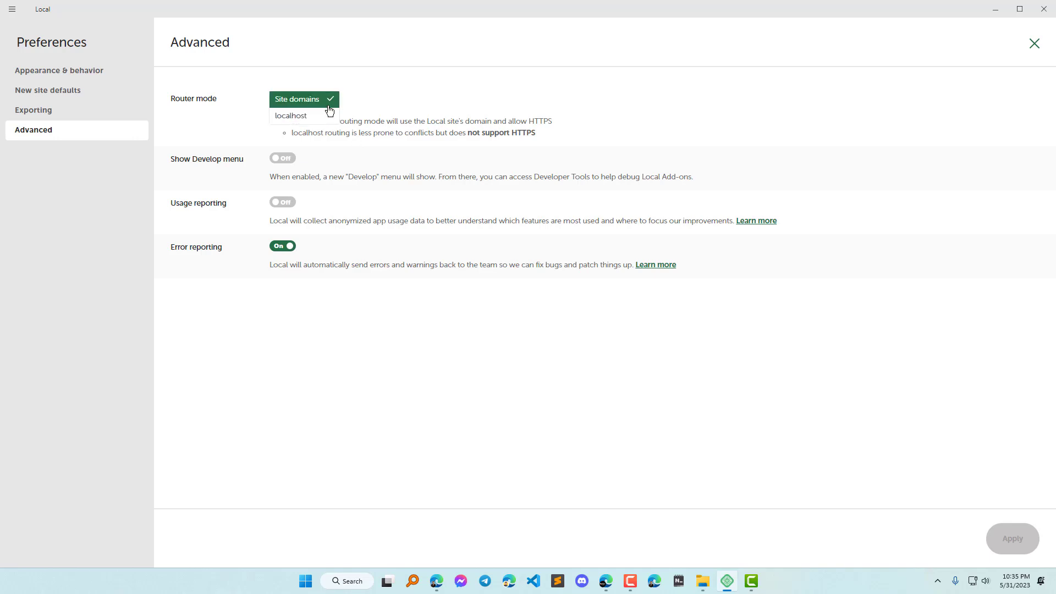
click(421, 94)
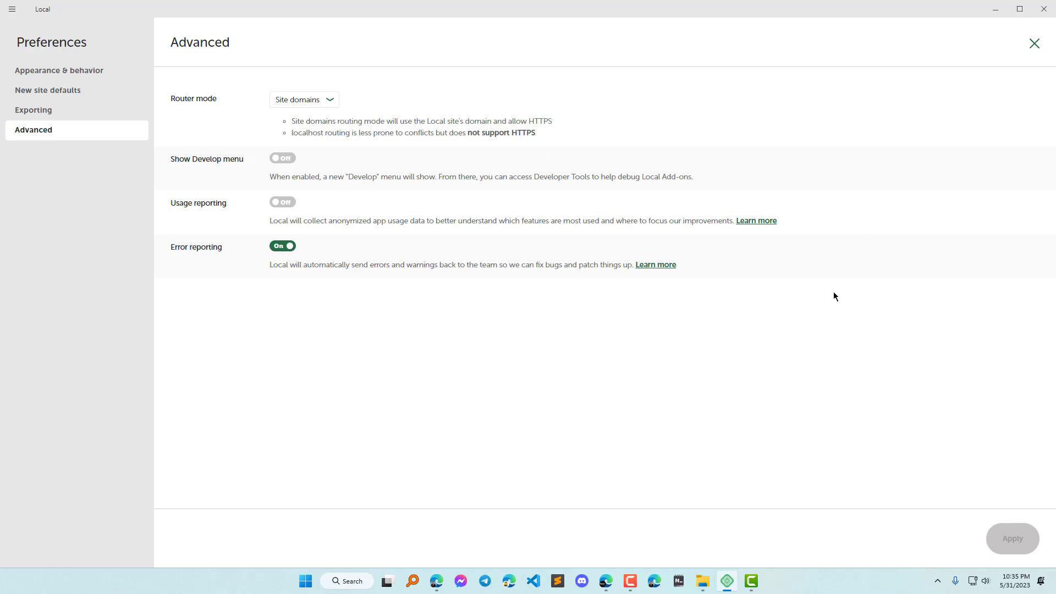
click(1034, 44)
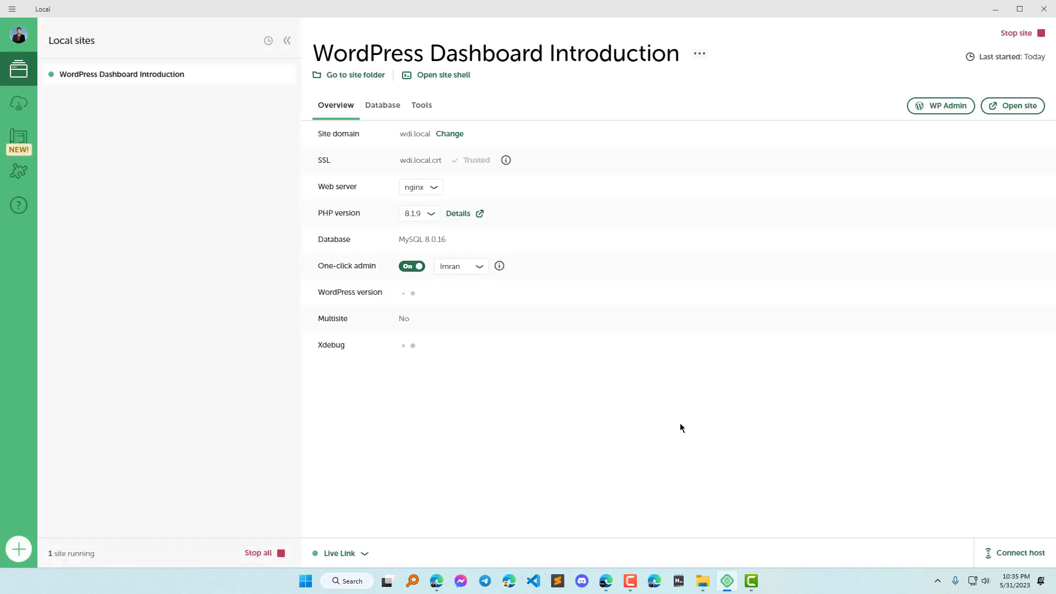
View the About window of Local and close it, and check the available Help options
click(11, 8)
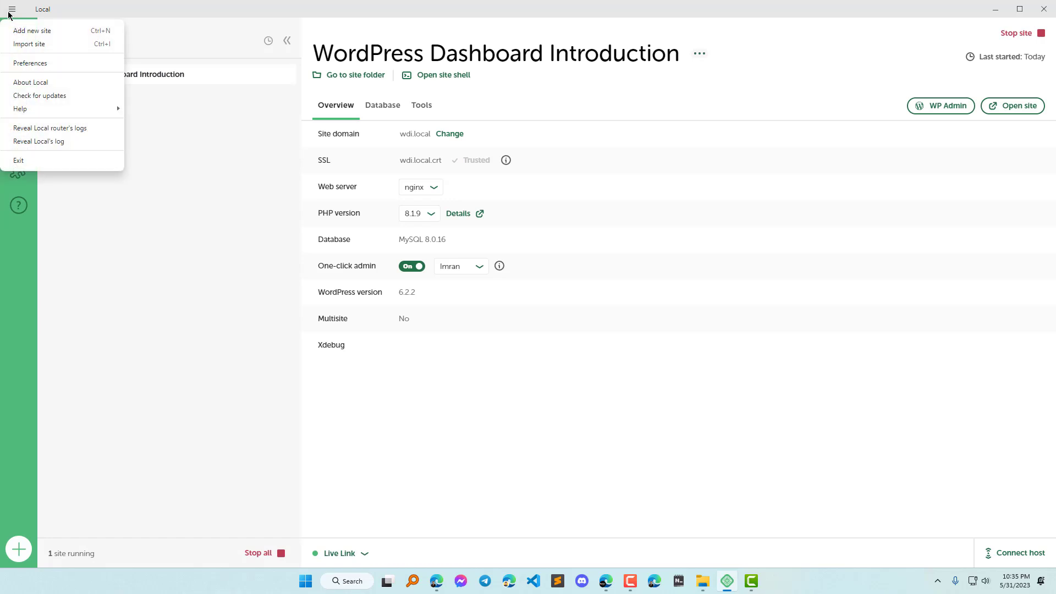
click(394, 220)
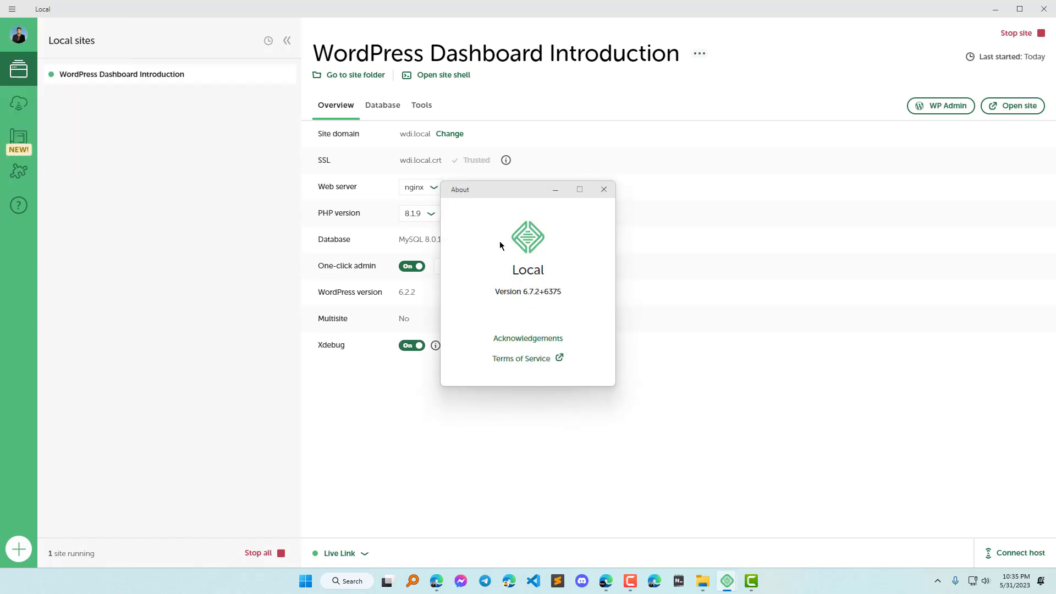
click(604, 189)
click(12, 9)
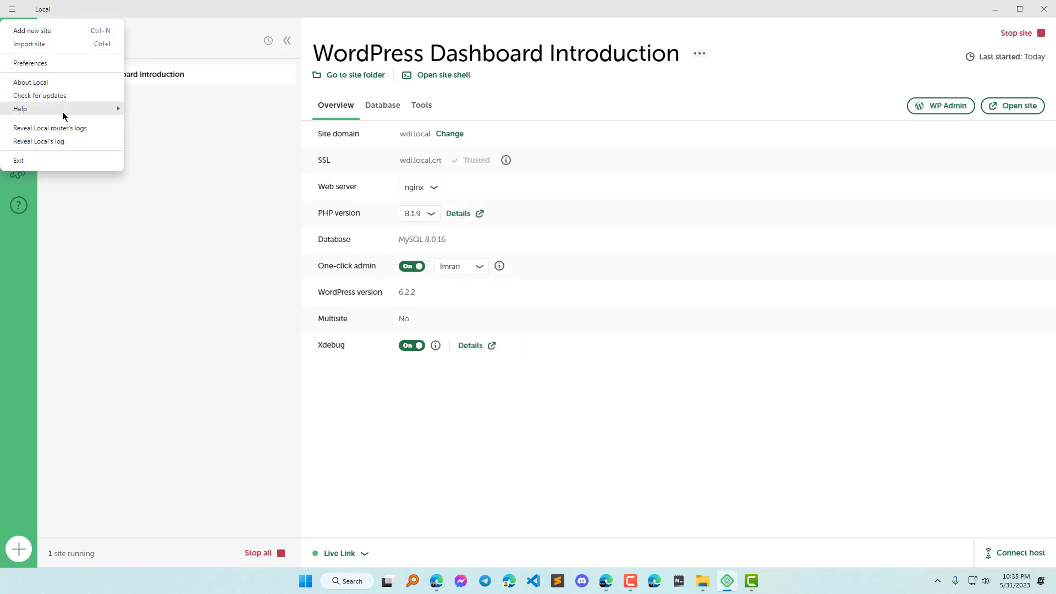
mouse_move(64, 110)
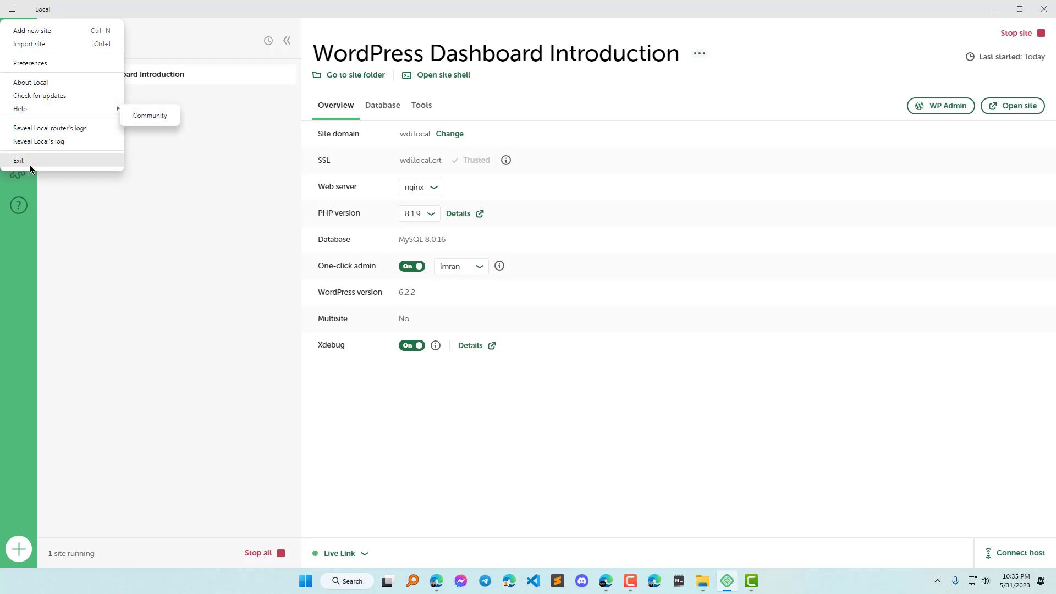
click(169, 249)
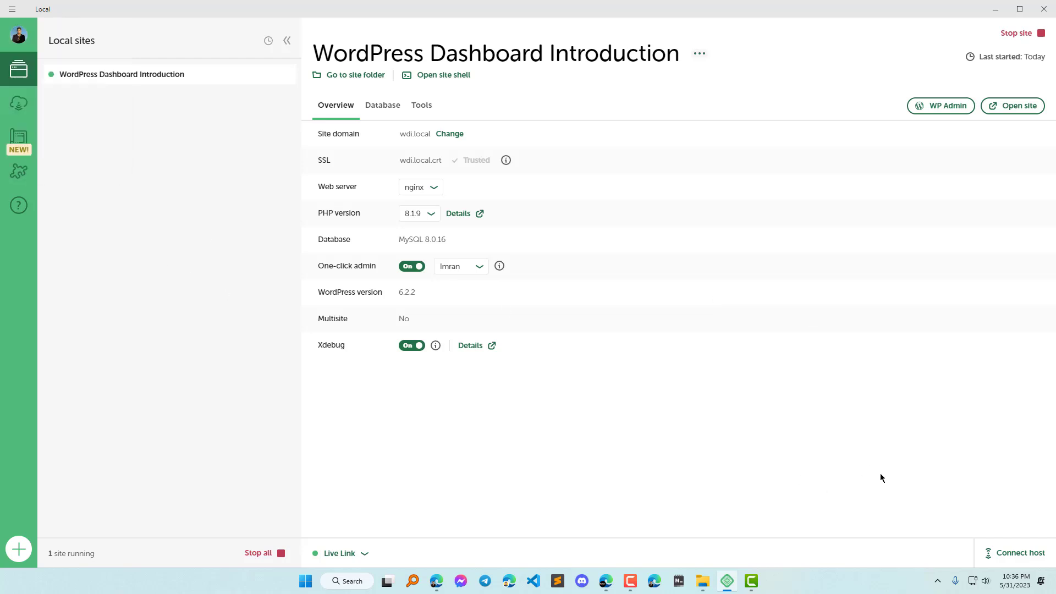
View the Local account page in the browser, return to Local, and examine the profile options including Preferences
click(20, 37)
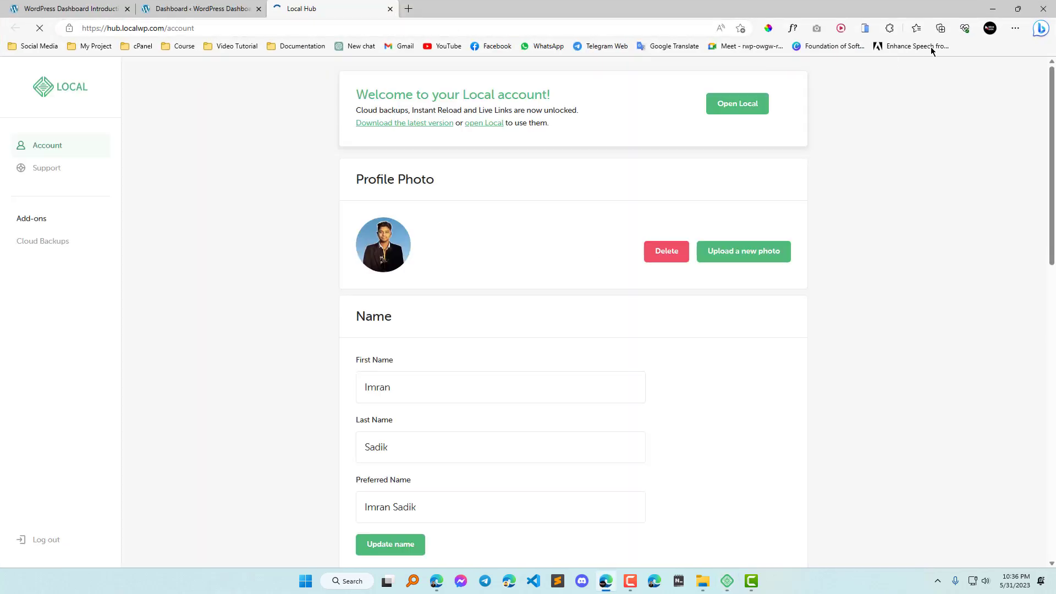
click(990, 8)
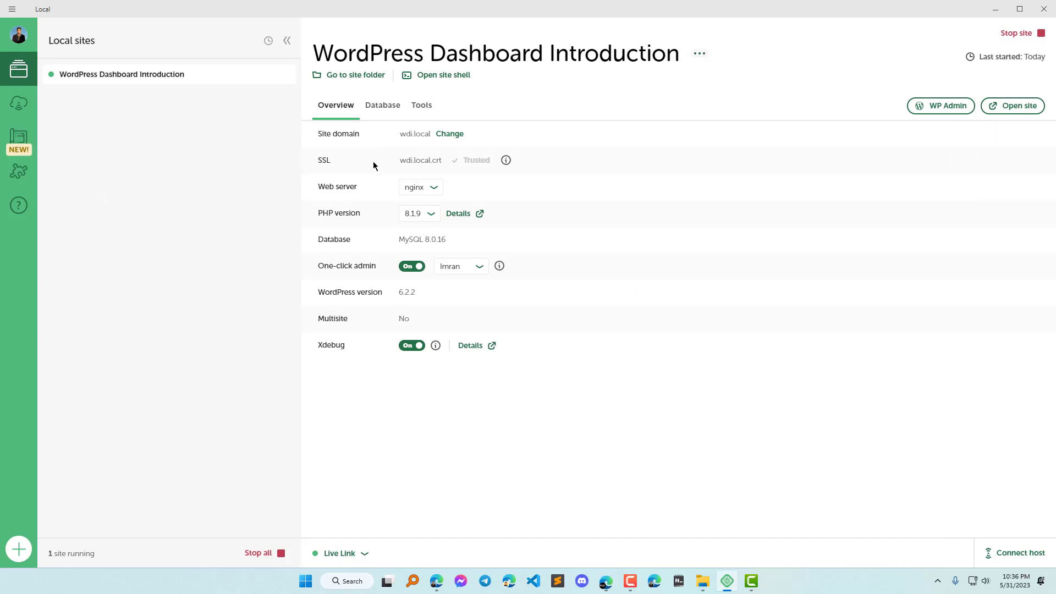
click(19, 36)
click(116, 109)
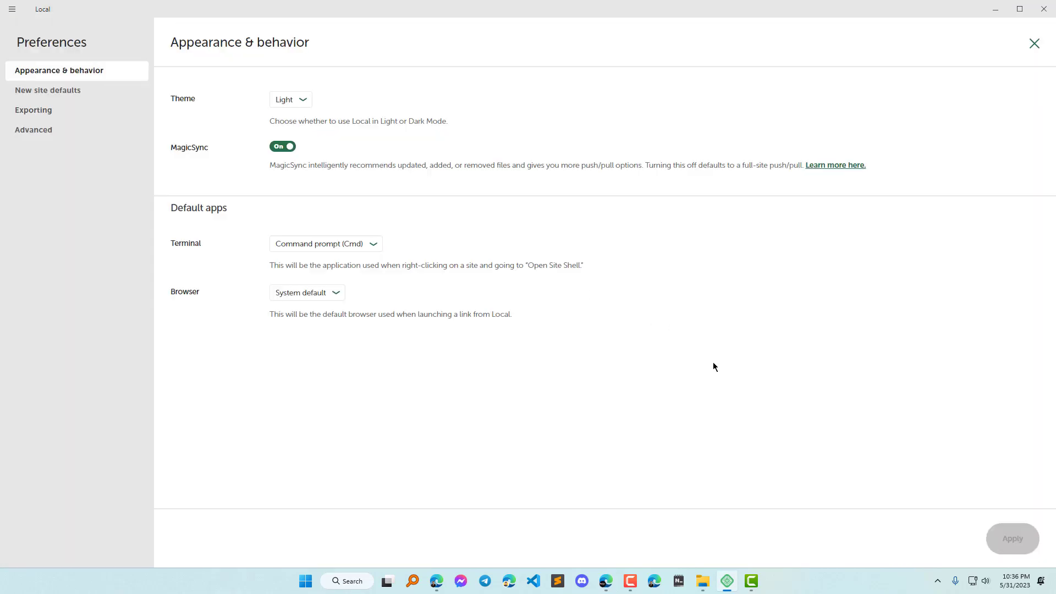
click(1034, 43)
click(22, 35)
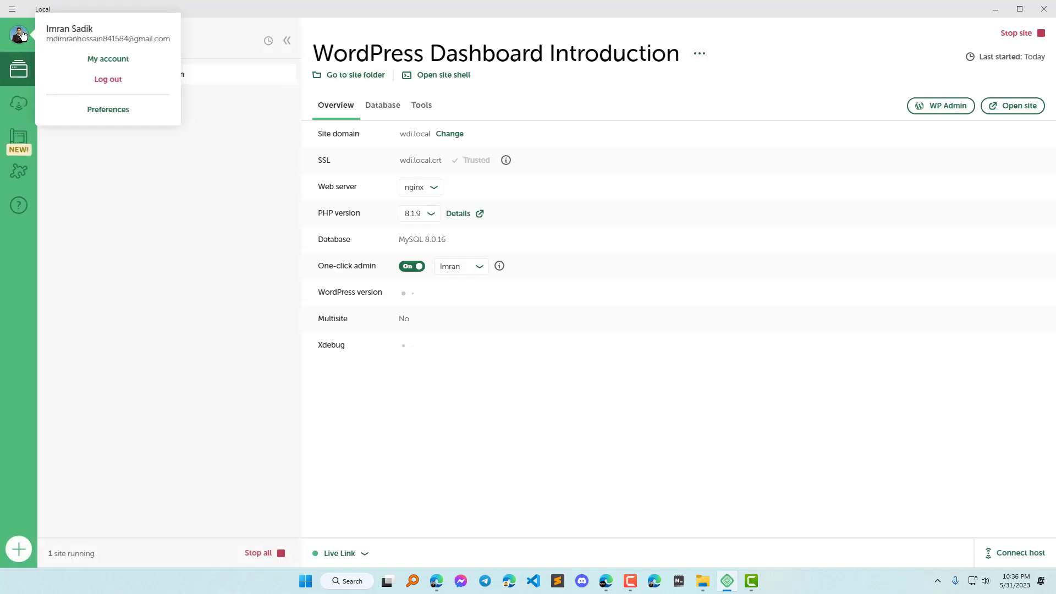
Stop the WordPress Dashboard Introduction site and close the Local app
click(99, 213)
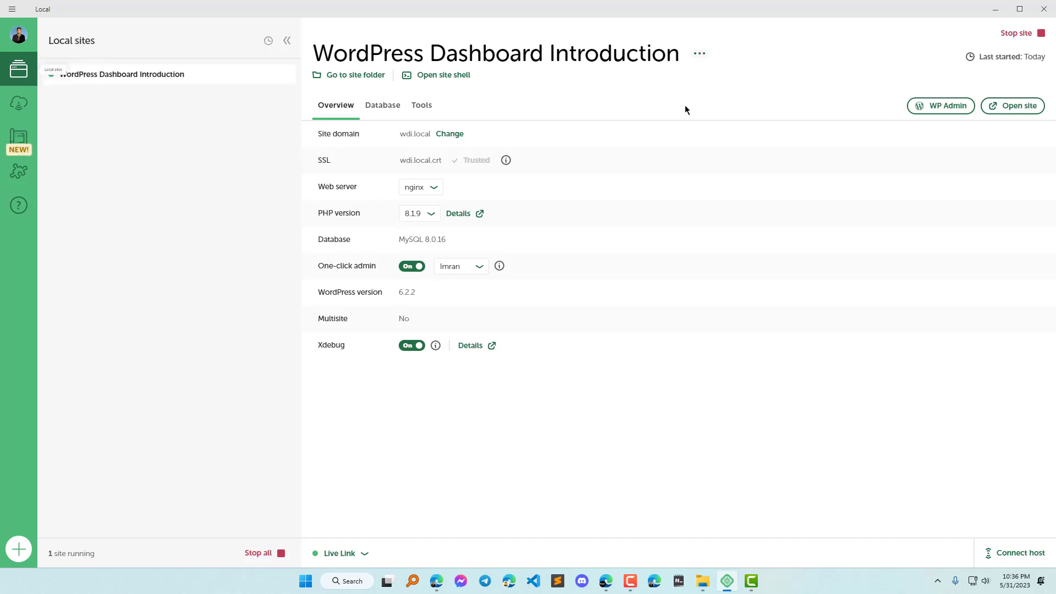
click(1040, 34)
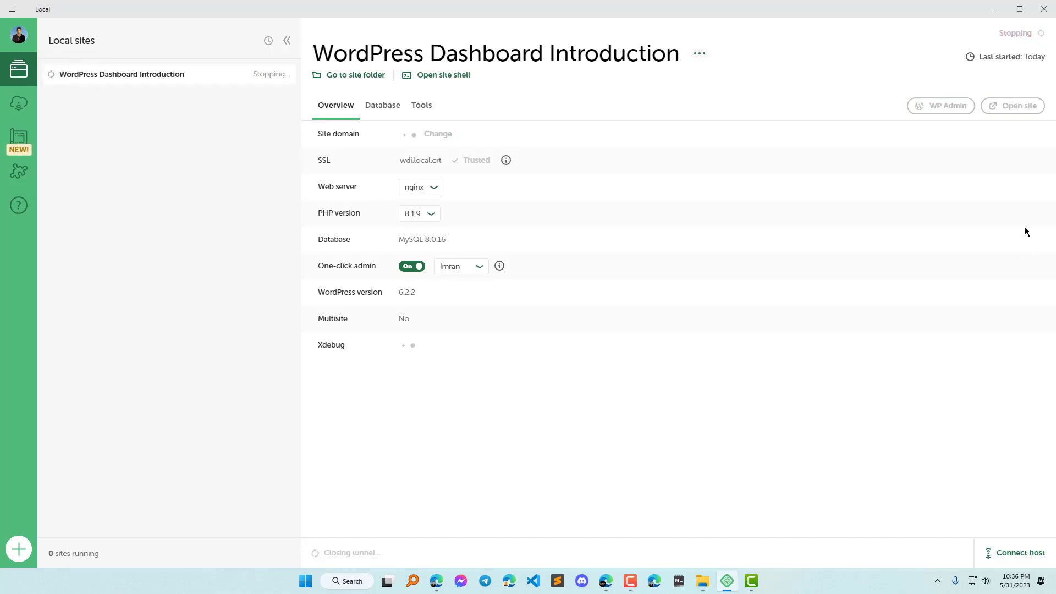
click(1036, 11)
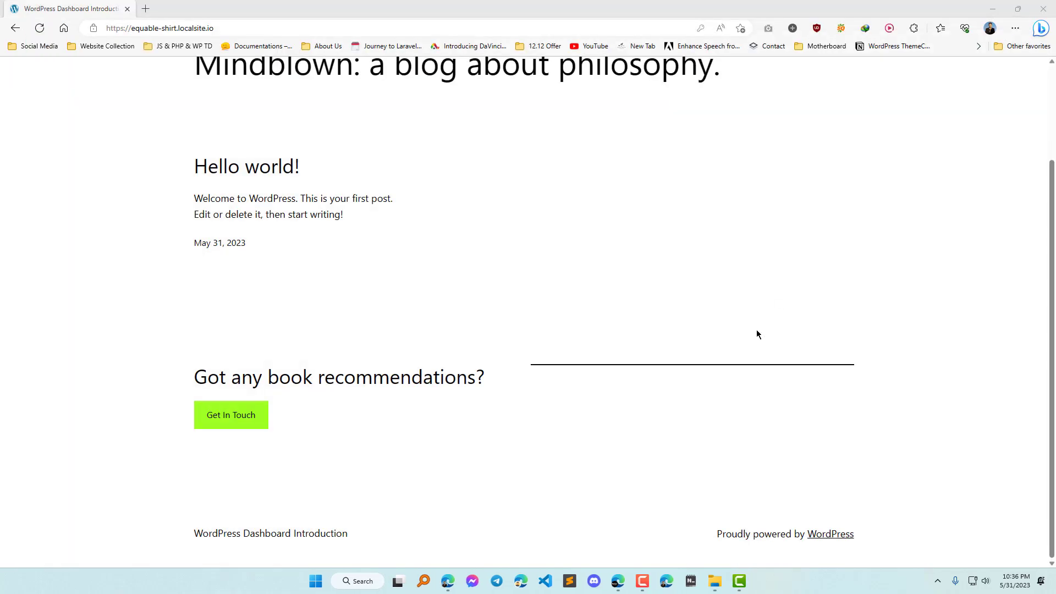
Reopen the Local app and start the WordPress Dashboard Introduction site
click(318, 581)
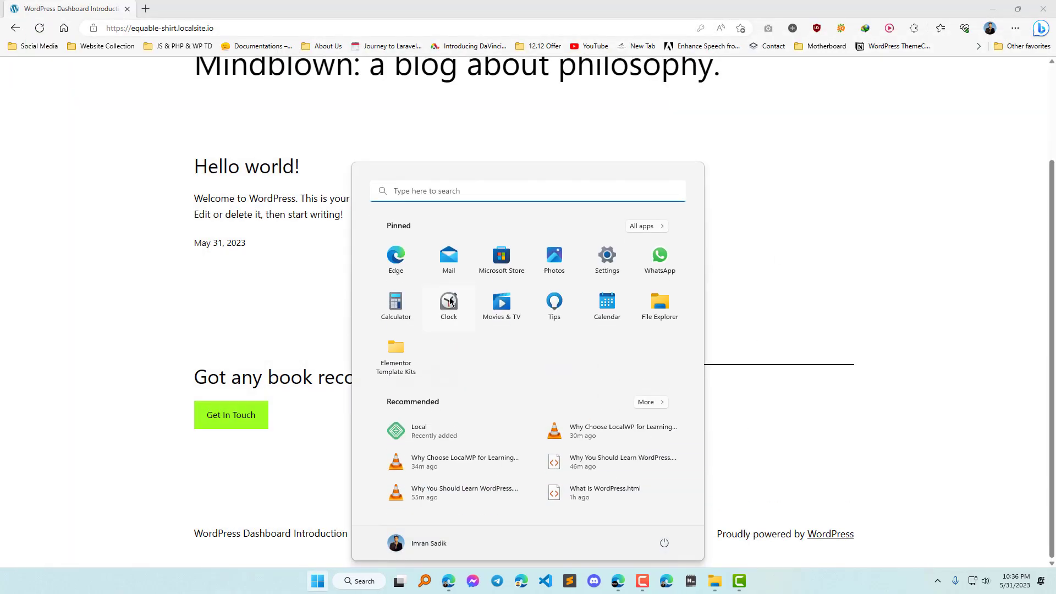
click(435, 436)
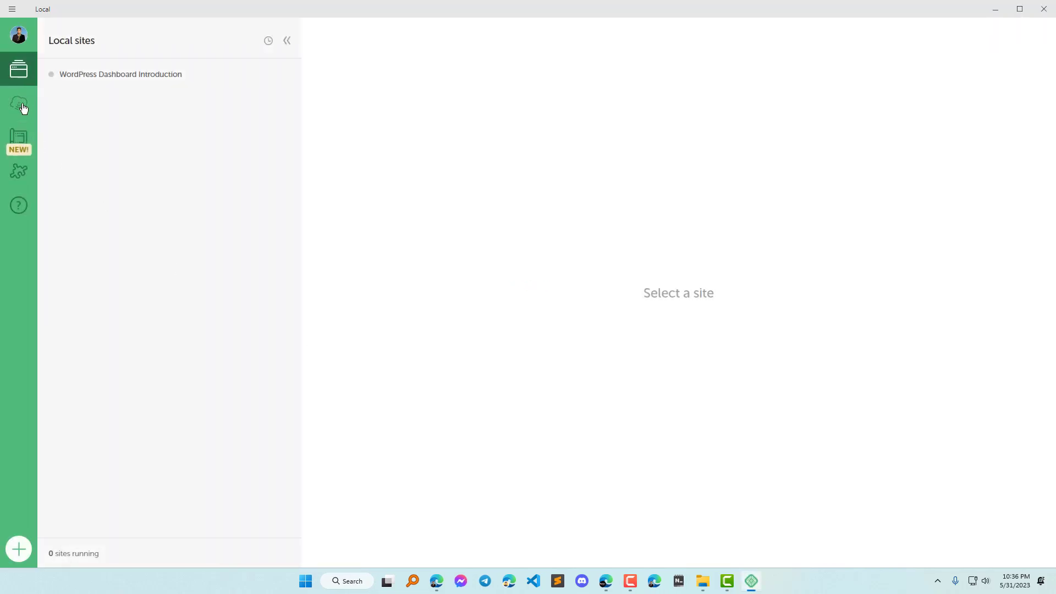
click(165, 77)
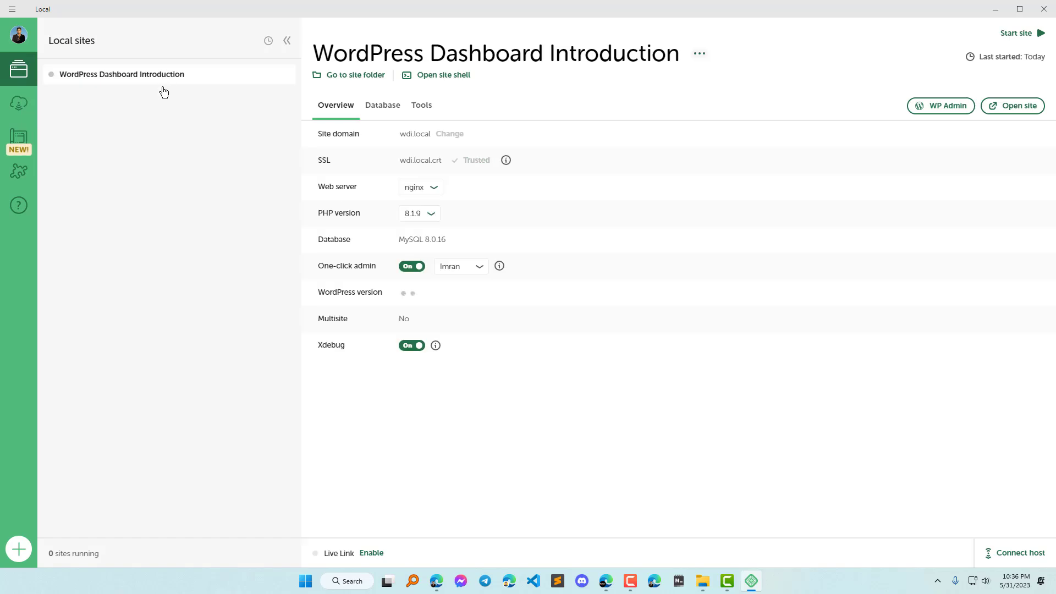
click(1021, 34)
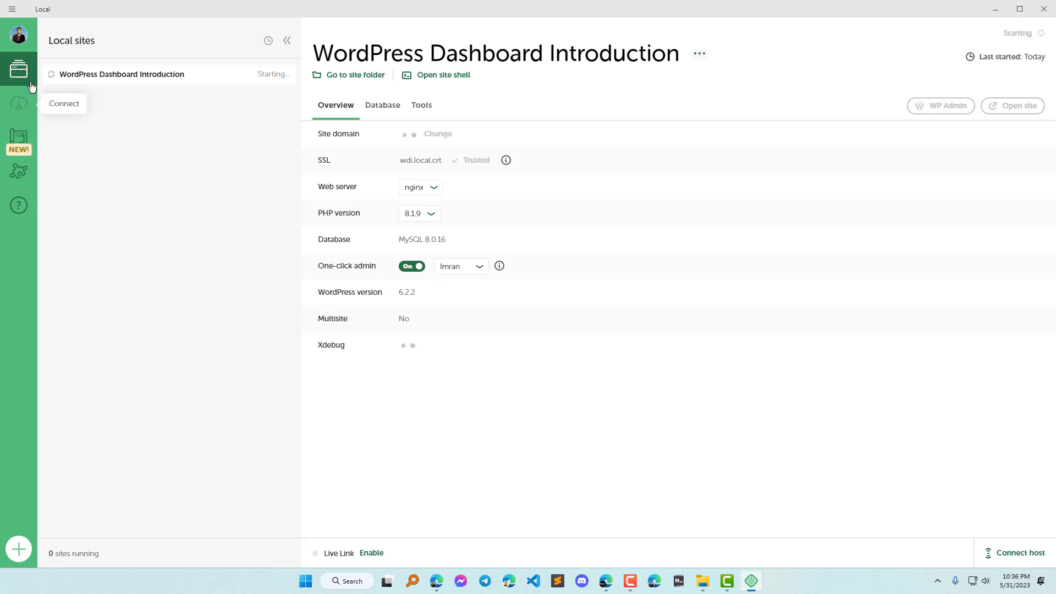
View the Connect page with its hosting platforms, and the Blueprints page with the saved blueprints
click(21, 104)
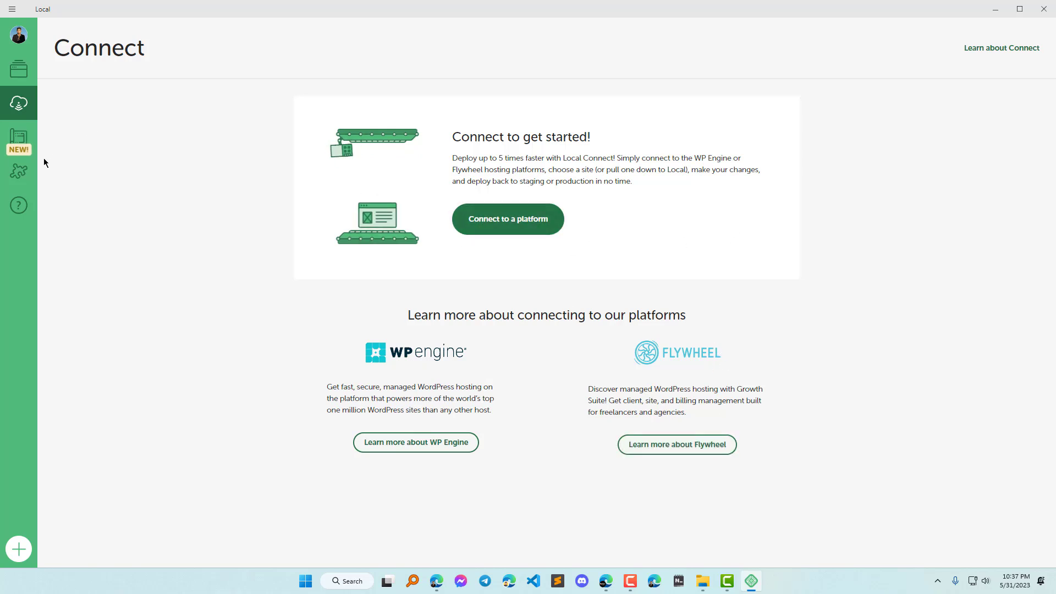
click(17, 139)
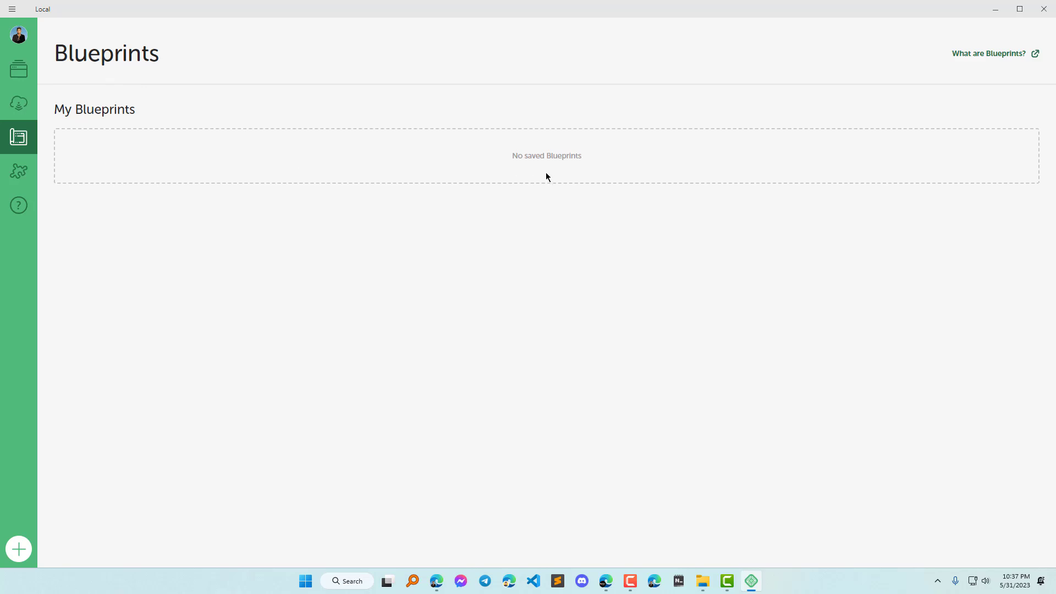
Examine the extensions offered in the Add-ons library, from Image Optimizer through Atlas: Headless WP
click(19, 171)
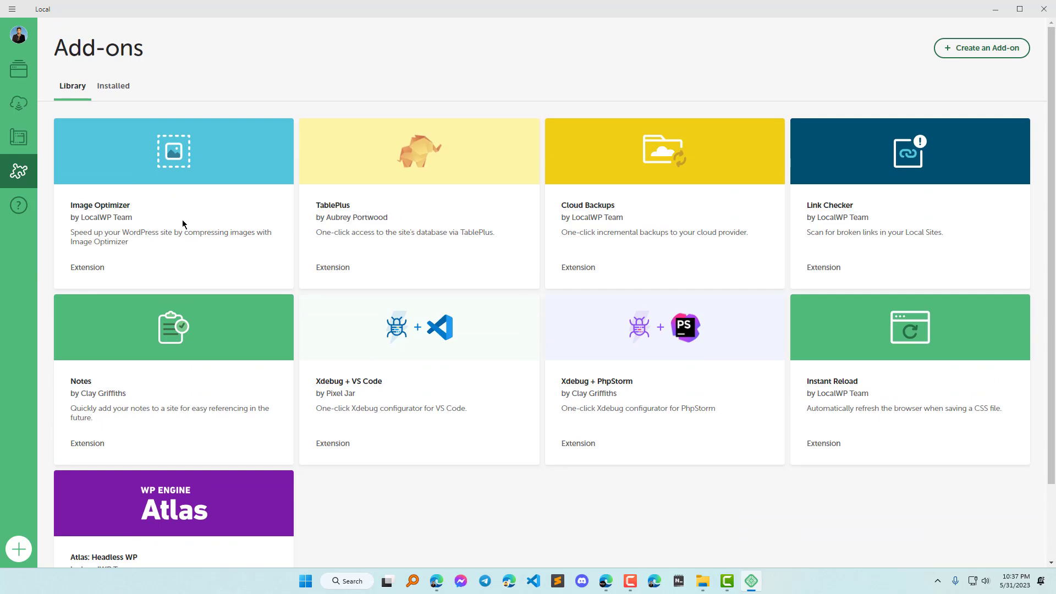
scroll(352, 231, down, 2)
scroll(365, 207, up, 2)
scroll(813, 283, down, 2)
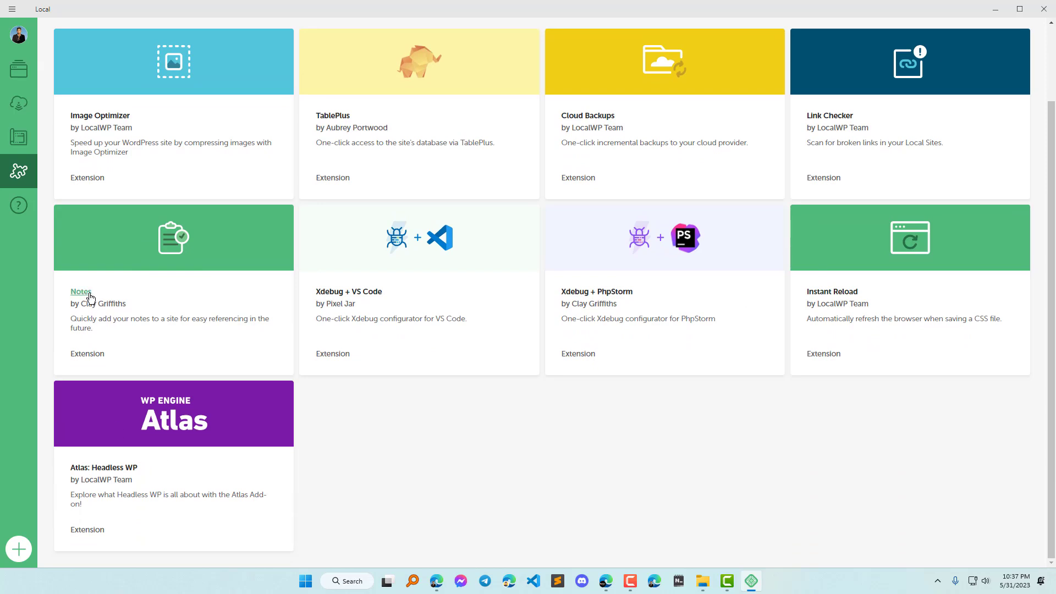
scroll(541, 416, up, 2)
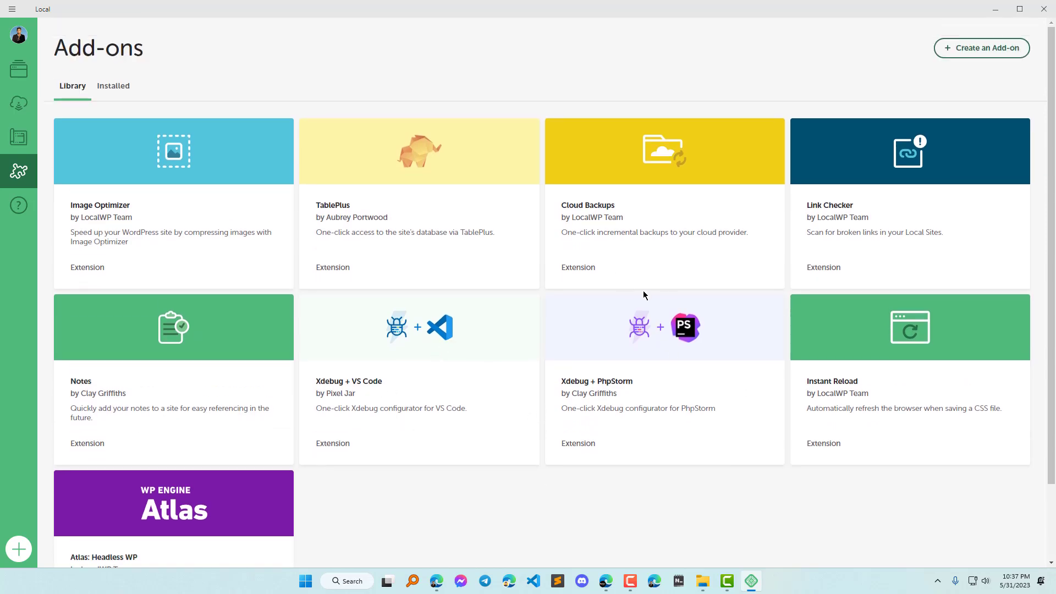
scroll(719, 266, down, 2)
scroll(783, 274, up, 2)
scroll(803, 285, down, 2)
scroll(860, 217, up, 2)
scroll(861, 219, down, 2)
scroll(879, 272, up, 2)
scroll(971, 352, down, 2)
scroll(971, 352, up, 2)
Check the list of installed add-ons and return to the add-on library
click(110, 87)
click(75, 89)
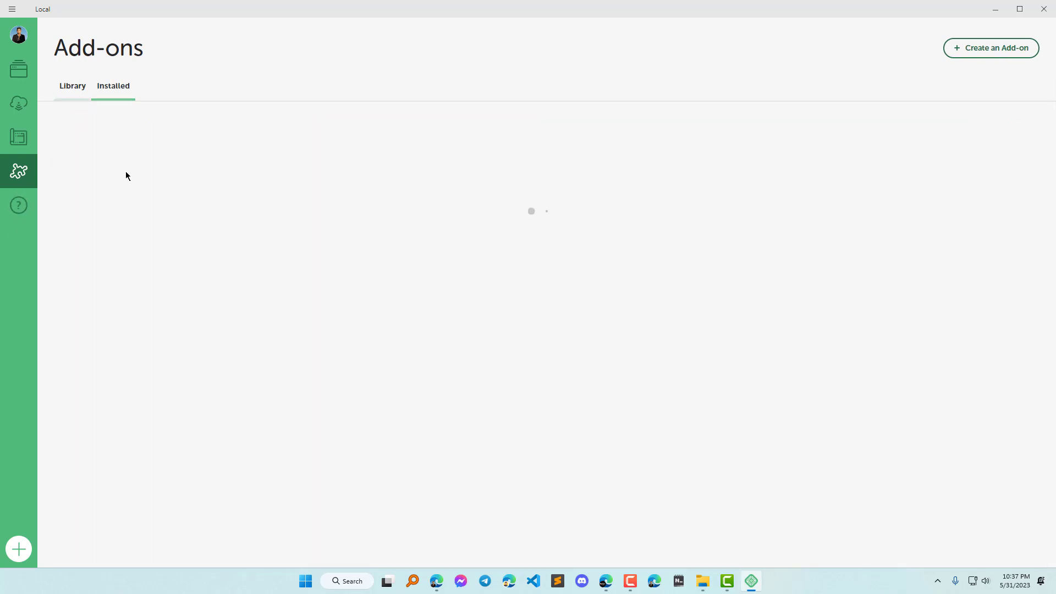
click(121, 88)
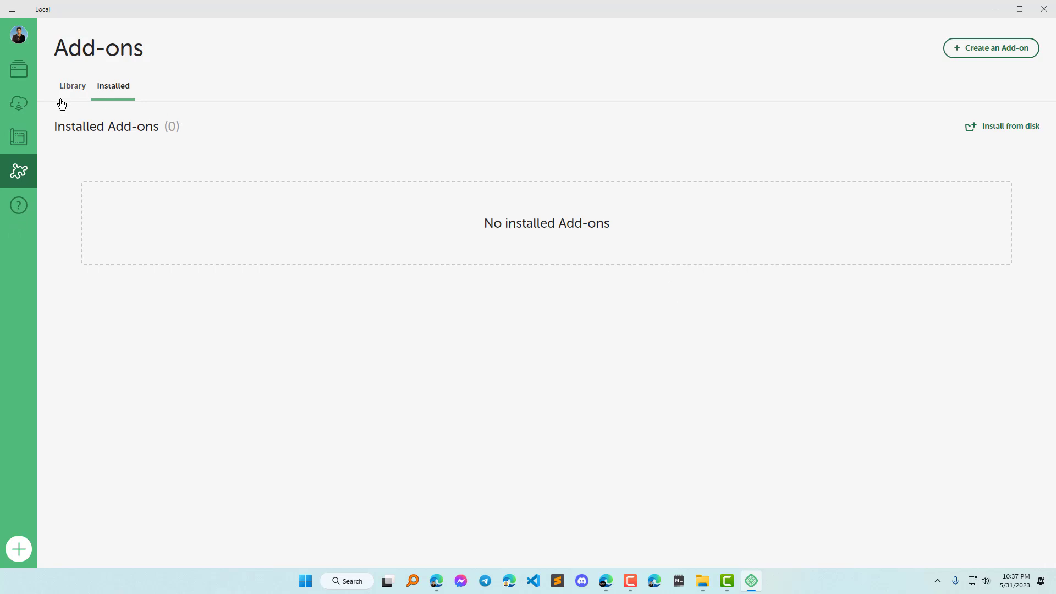
click(73, 87)
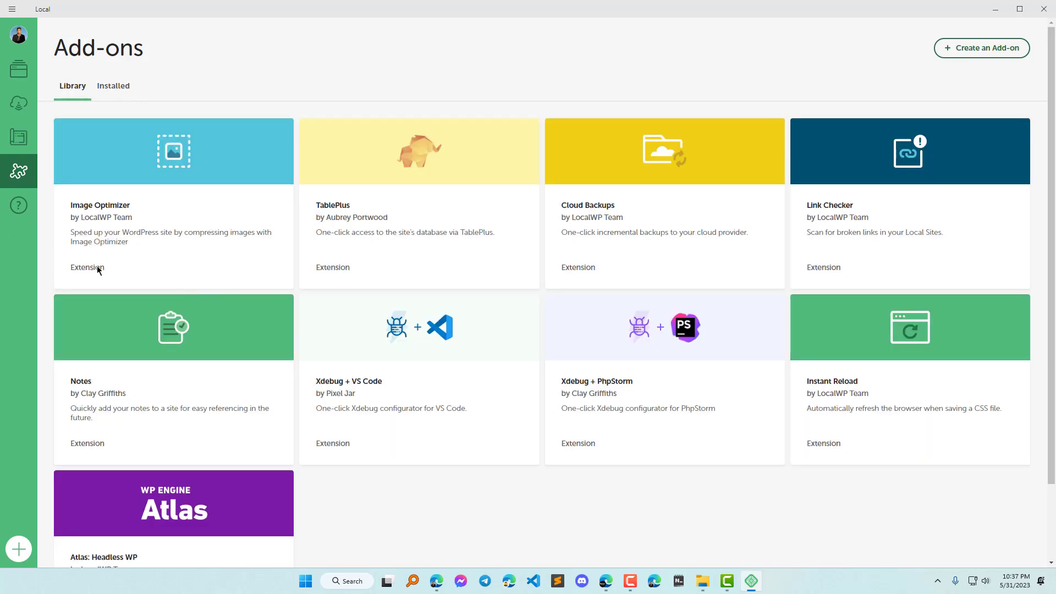
View the Image Optimizer extension's details and install the add-on
click(145, 161)
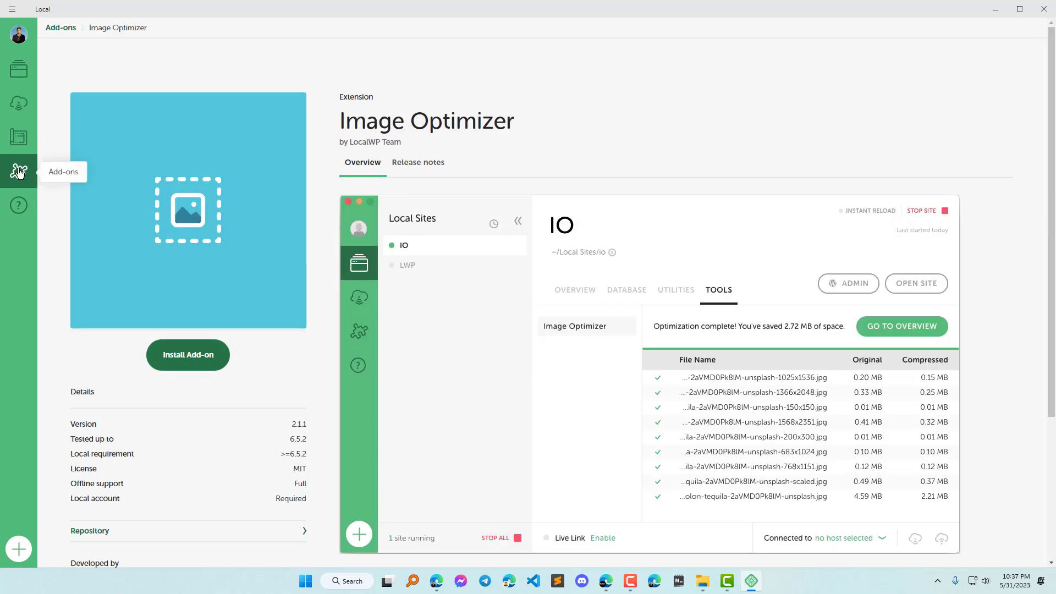
click(18, 172)
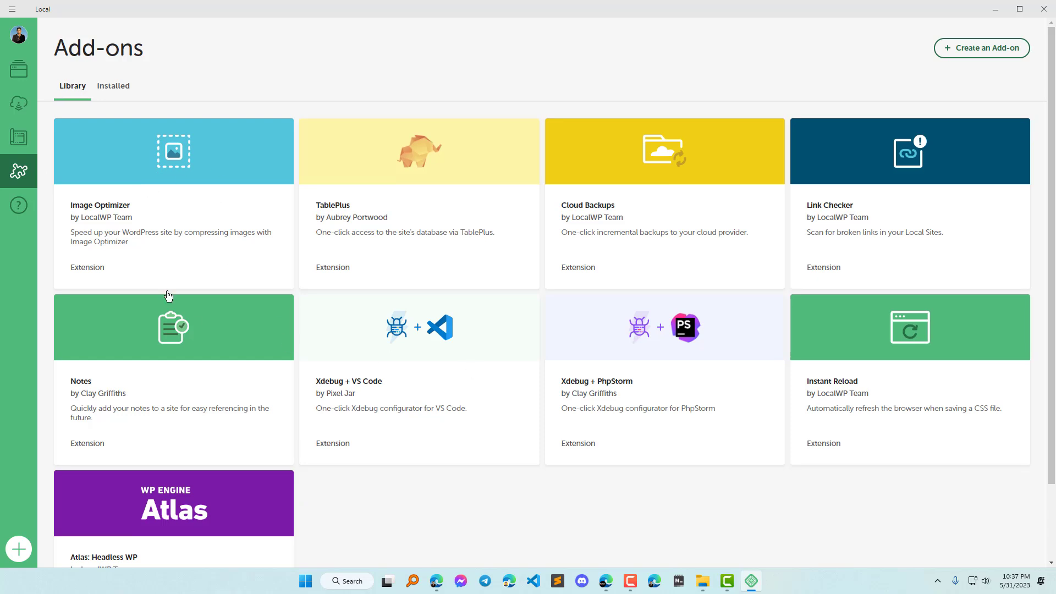
click(89, 213)
click(171, 358)
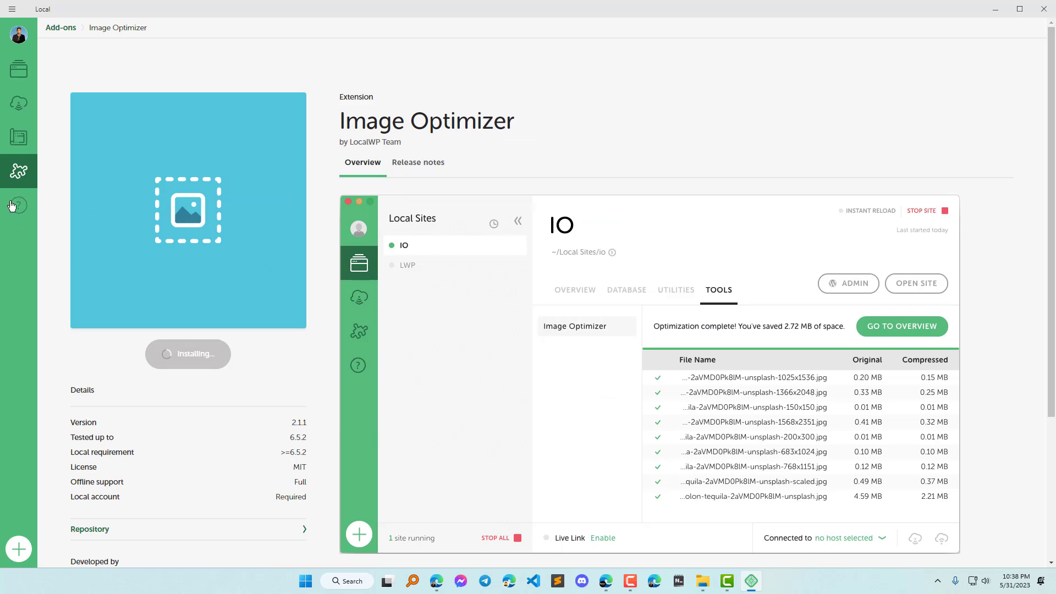
Review the Get help page, including the help docs, community forums and Local Connect help
click(12, 206)
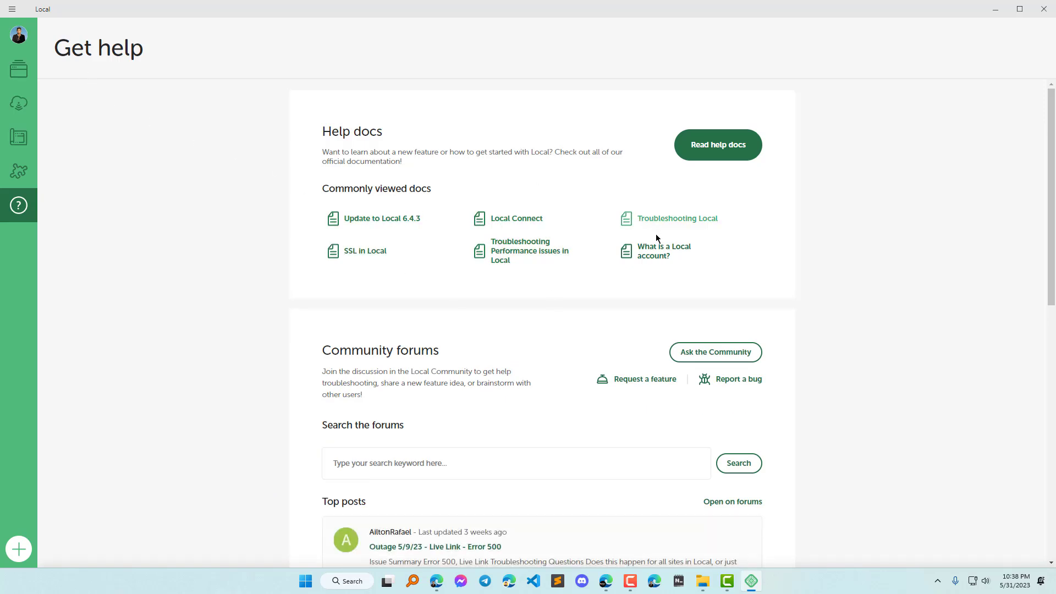
scroll(669, 322, down, 1)
scroll(670, 323, down, 2)
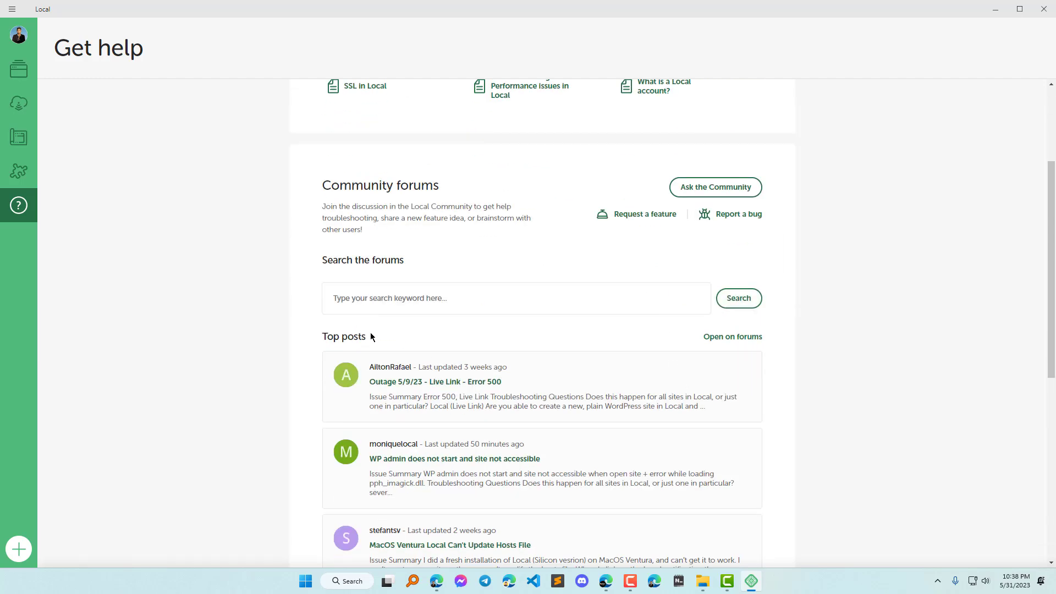
scroll(599, 392, down, 4)
scroll(600, 461, down, 3)
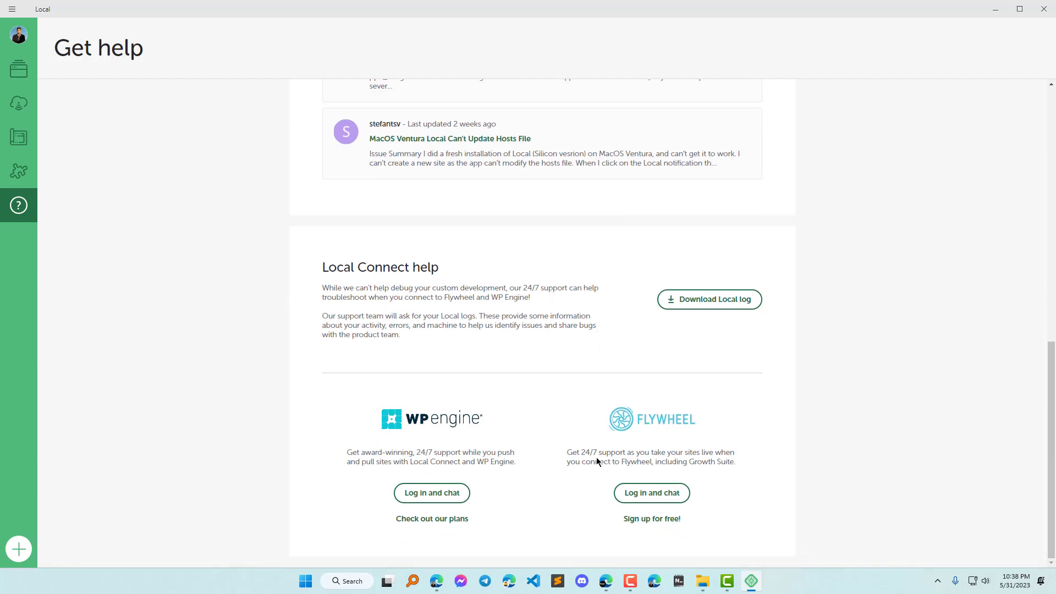
scroll(593, 458, up, 10)
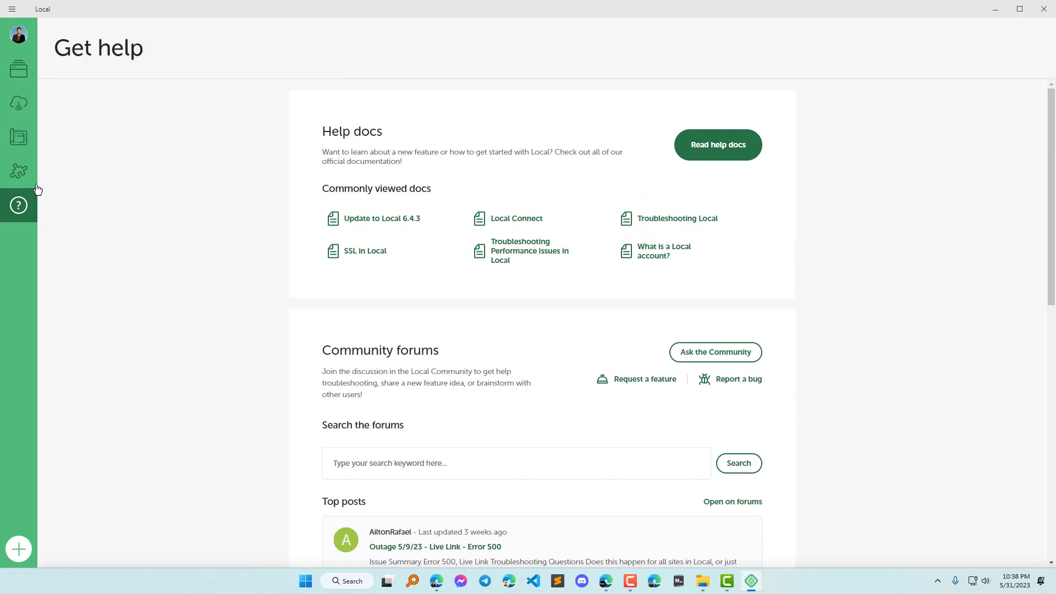
Enable the installed Image Optimizer add-on and relaunch Local to apply the change
click(19, 171)
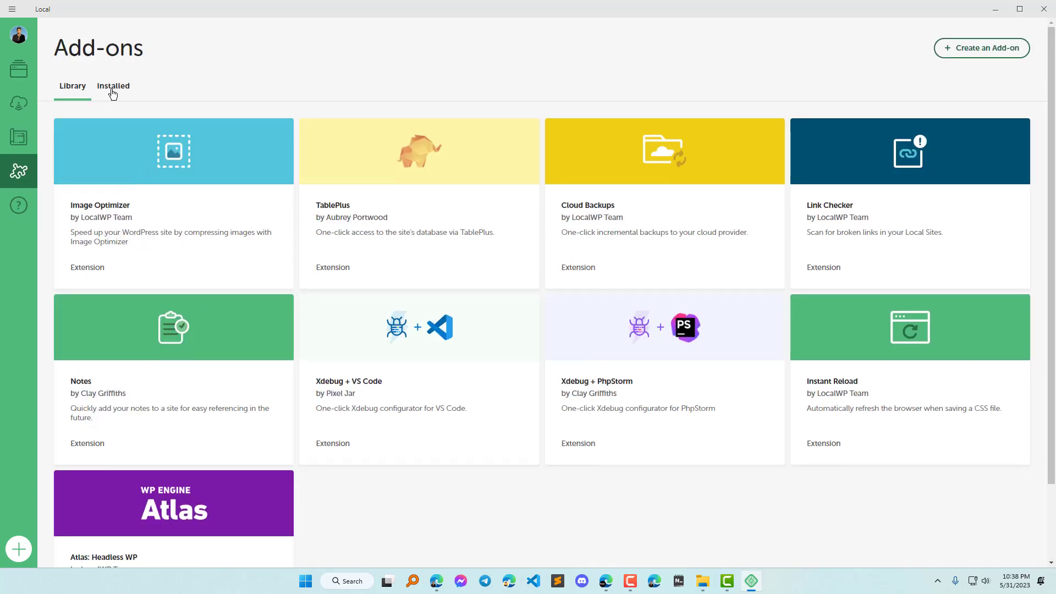
click(108, 88)
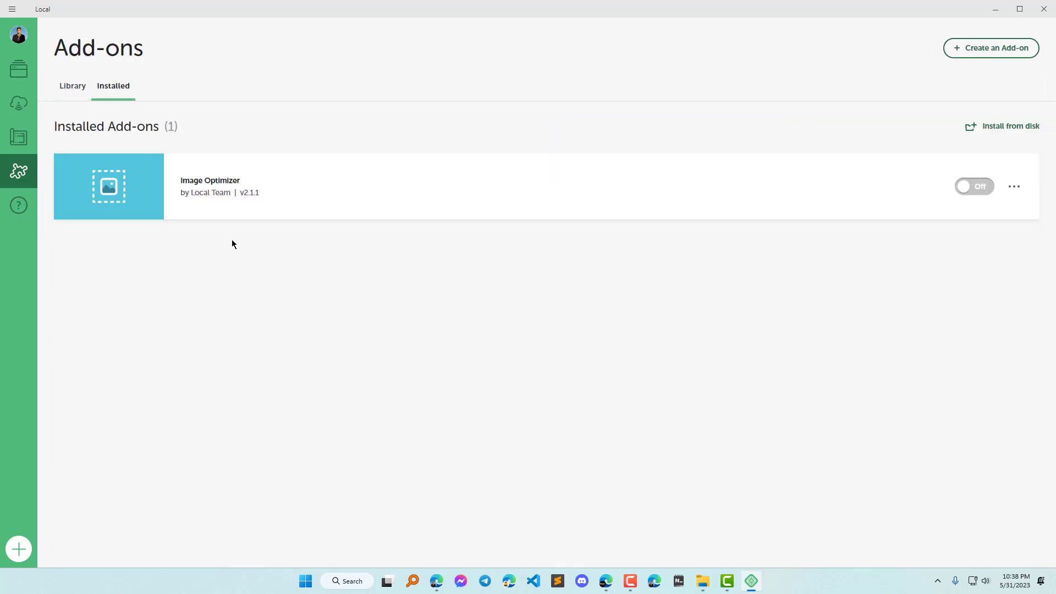
click(969, 190)
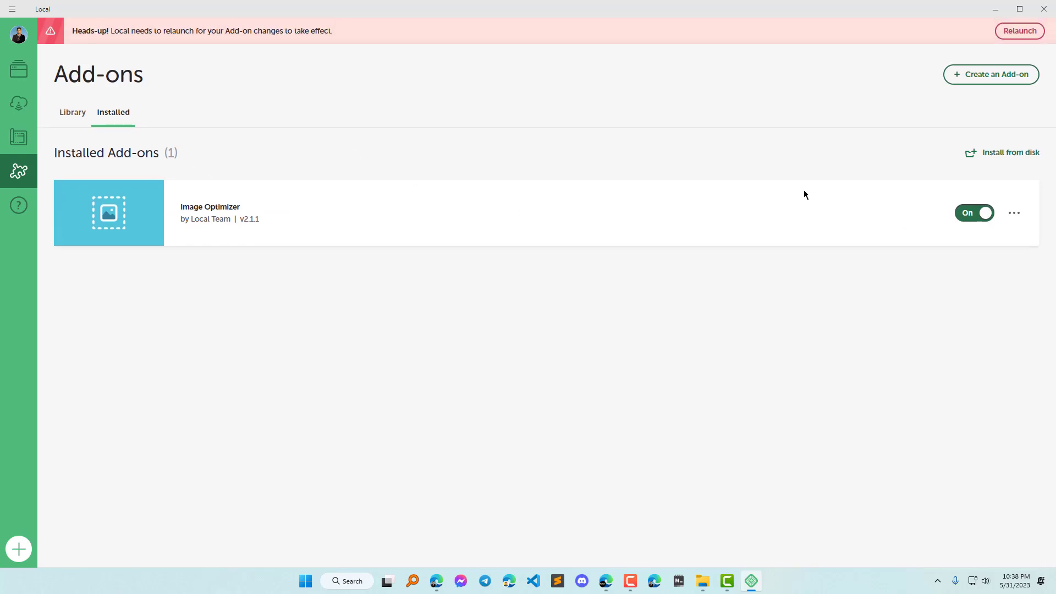
click(1019, 32)
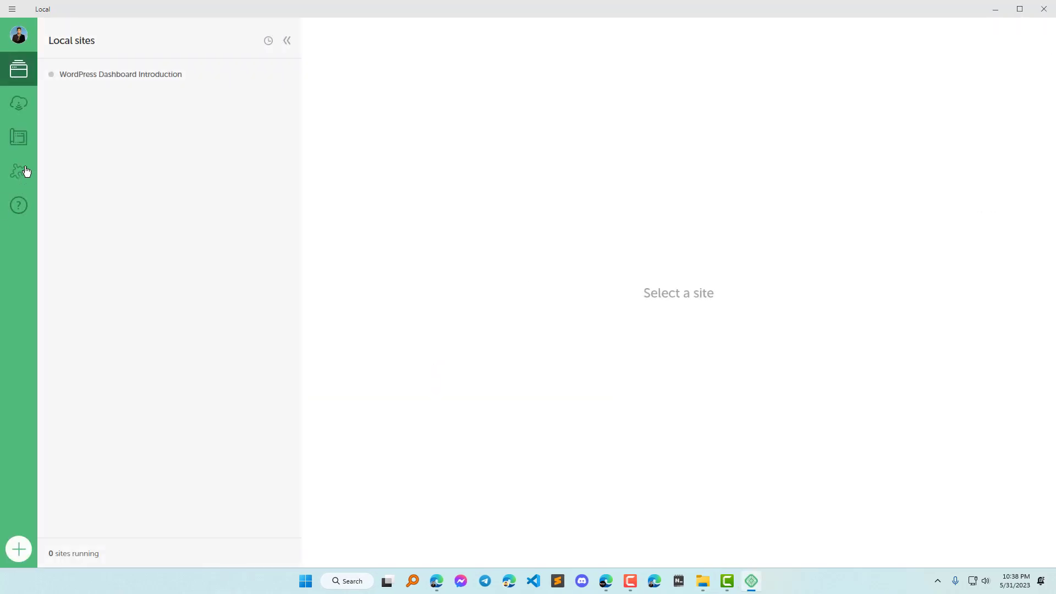
Select the WordPress Dashboard Introduction site after the relaunch and start it again
click(180, 80)
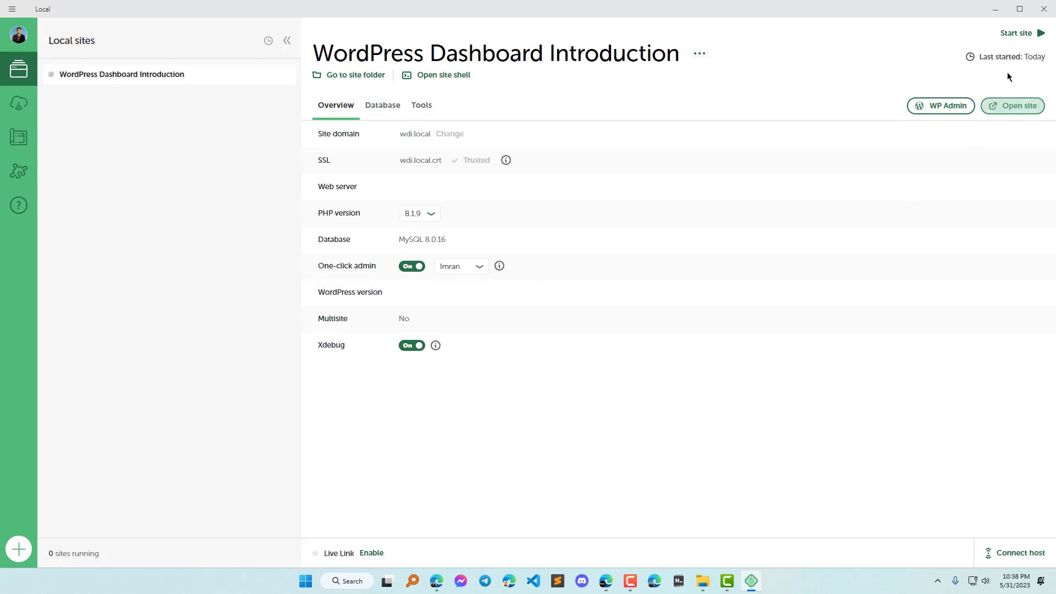
click(1015, 35)
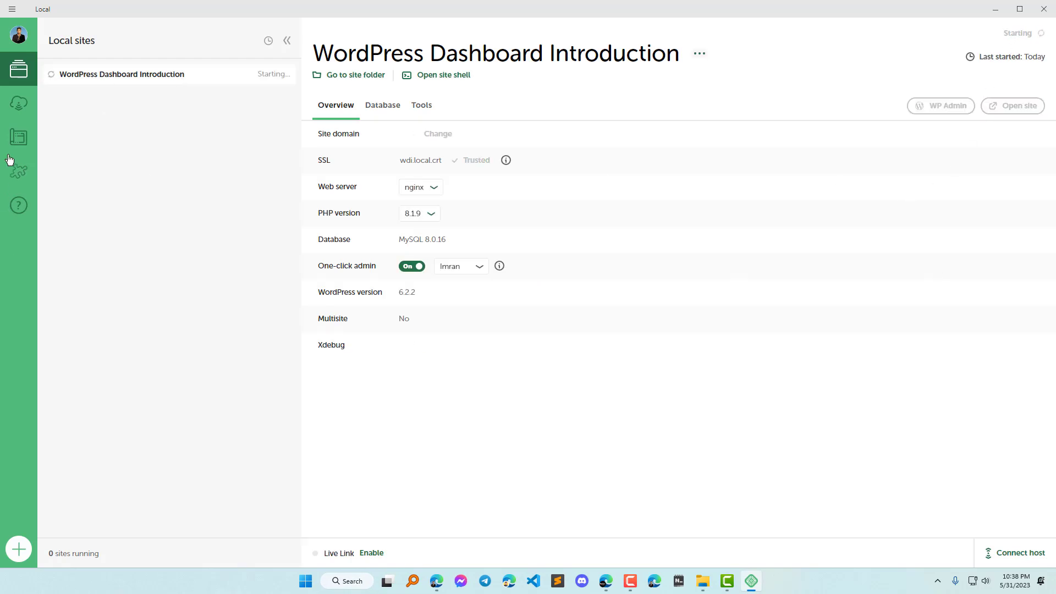
Check the installed add-ons and view the option to install an add-on from disk, cancelling the file selection
click(19, 171)
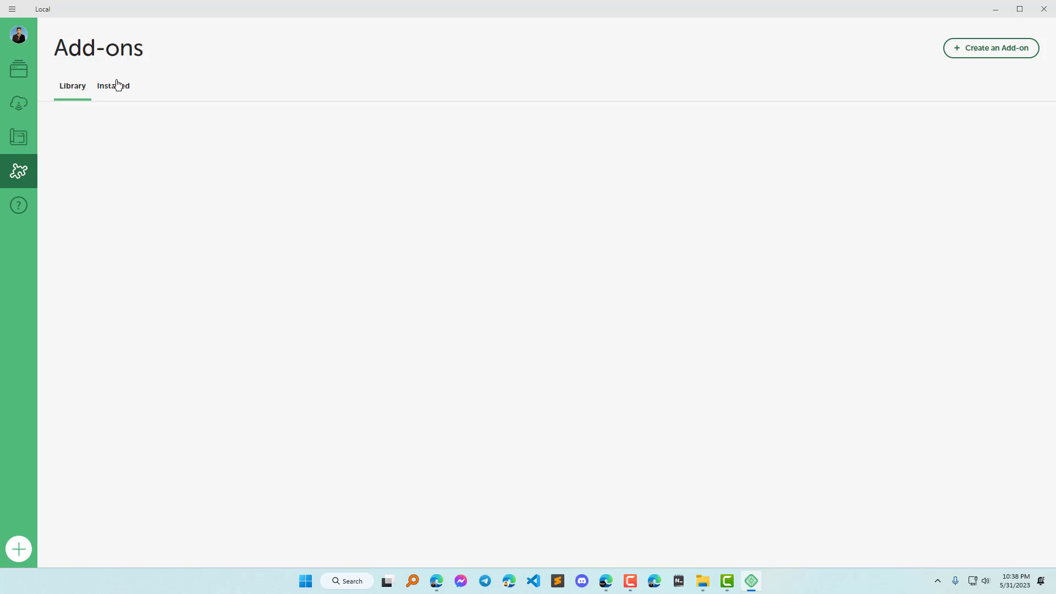
click(116, 86)
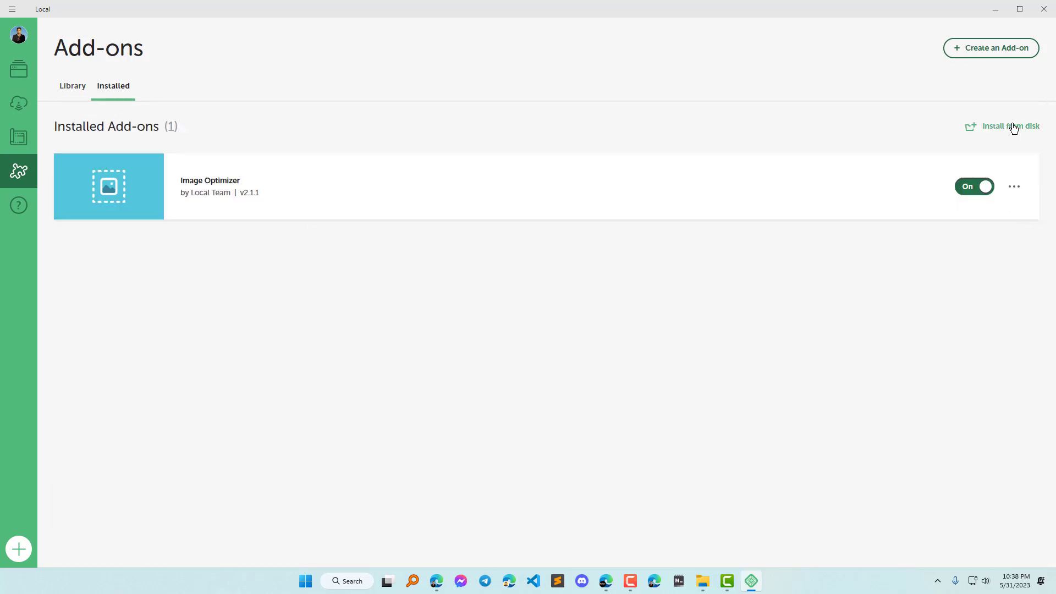
click(997, 128)
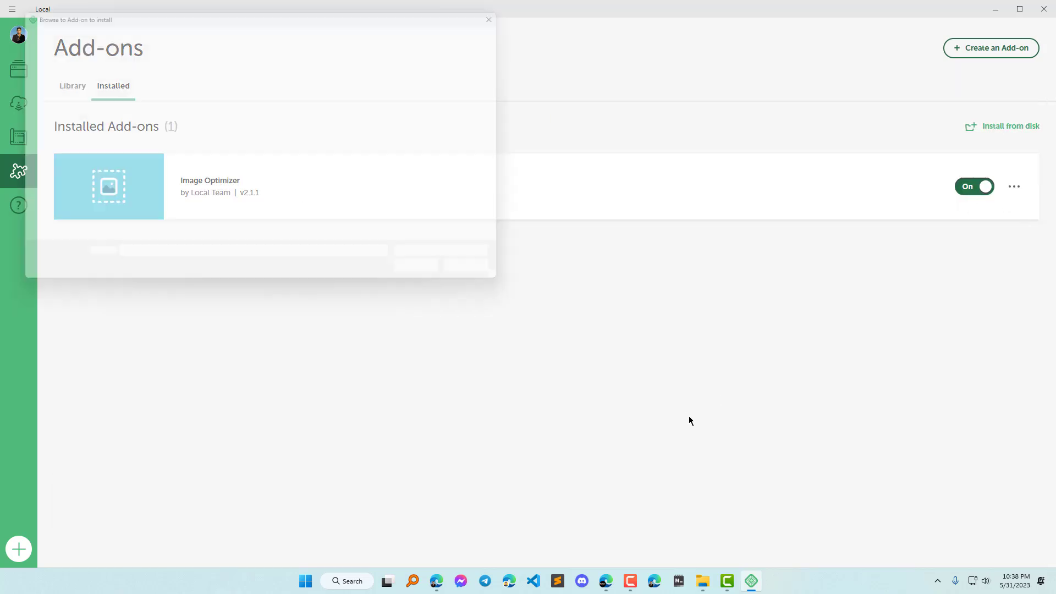
click(494, 279)
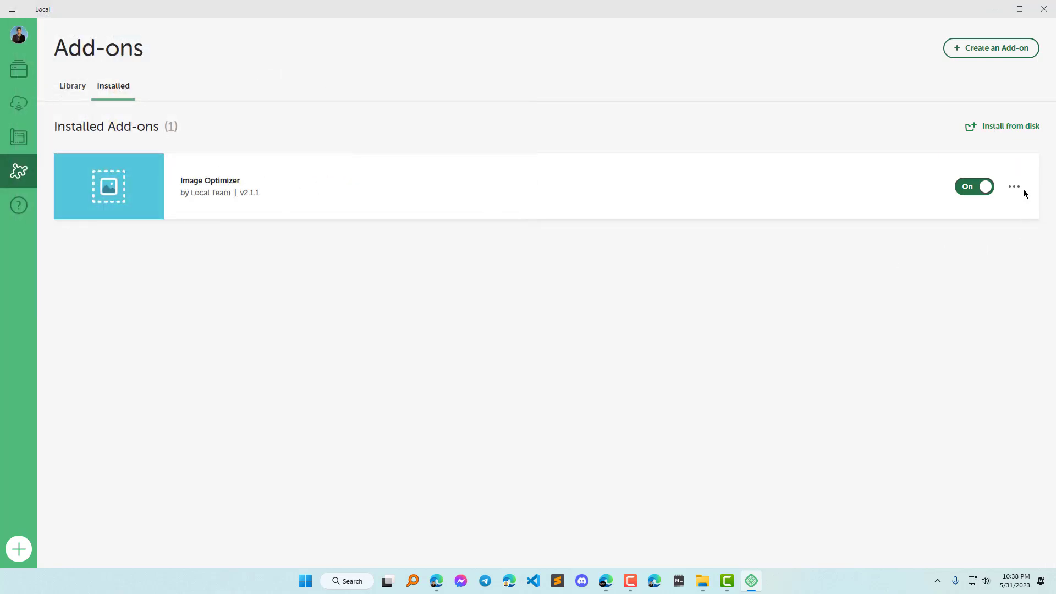
Look over the Get help page's docs and community forum sections once more
click(19, 202)
scroll(130, 377, down, 3)
scroll(72, 352, up, 3)
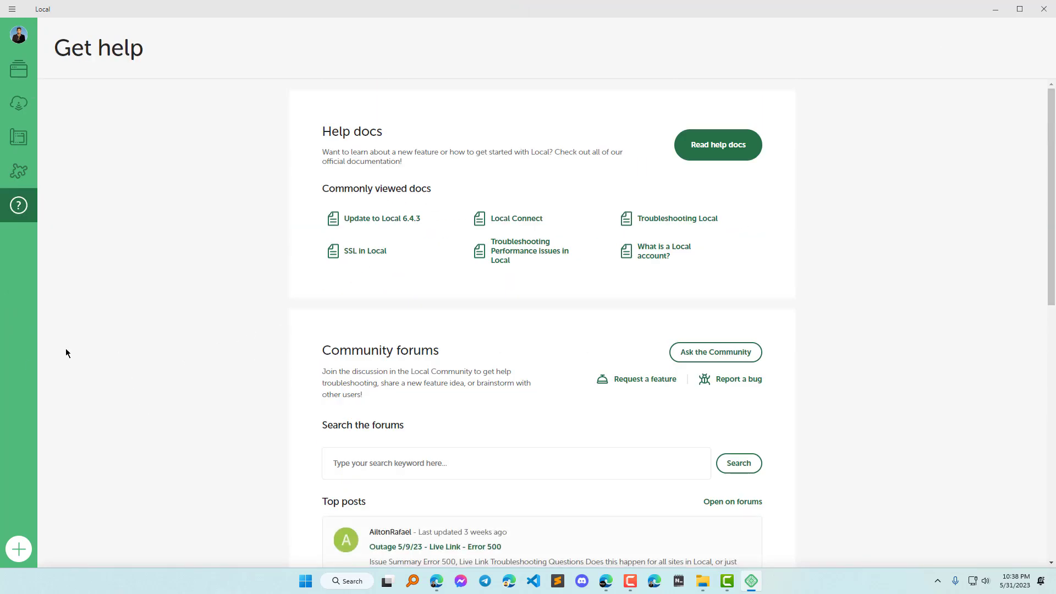
View the new-site creation wizard as far as the site name stage and exit without creating a site
click(19, 548)
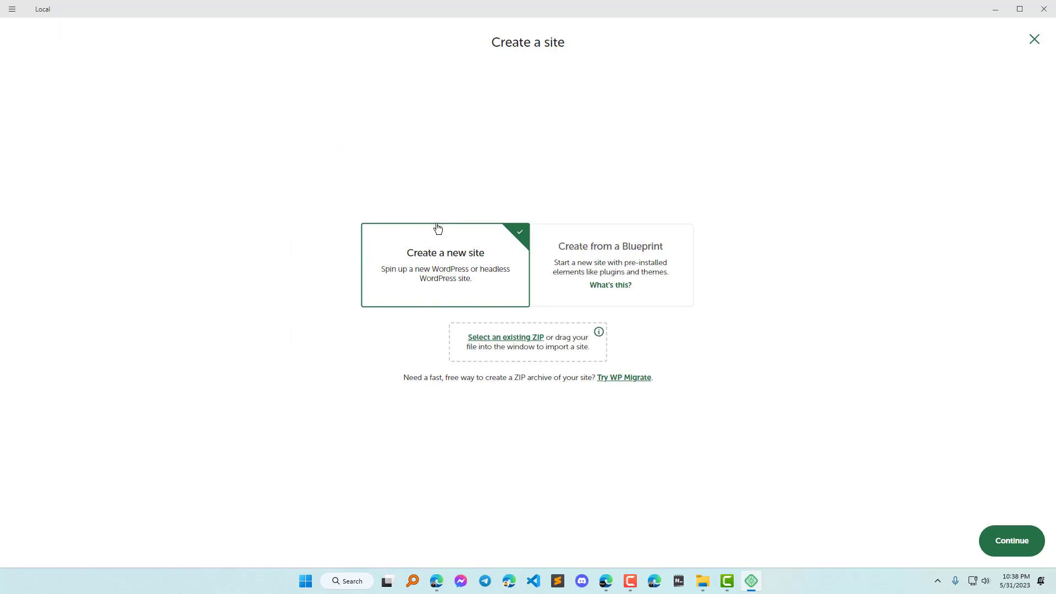
click(1012, 541)
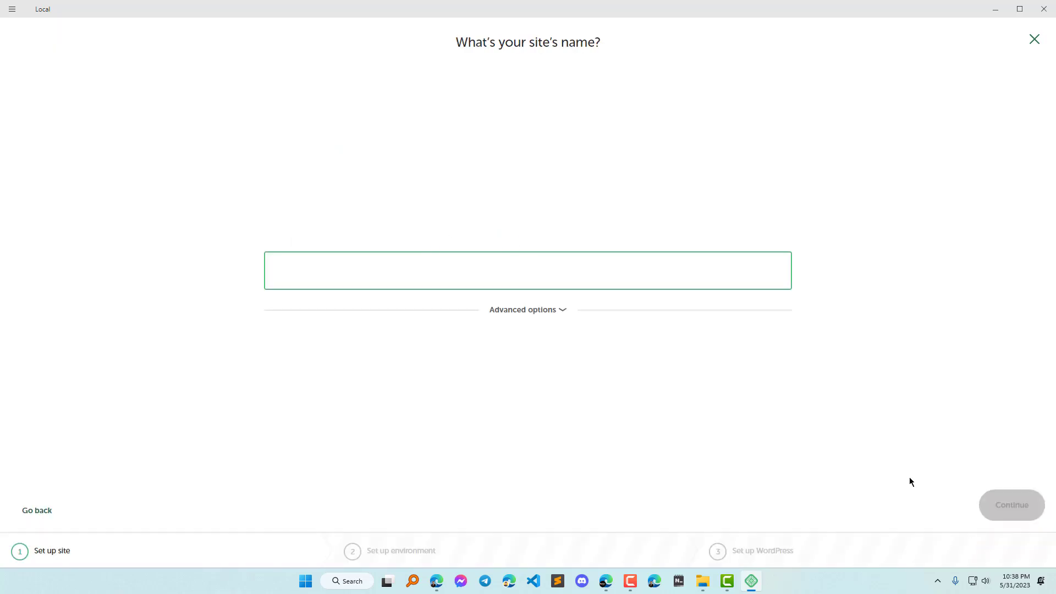
click(1034, 38)
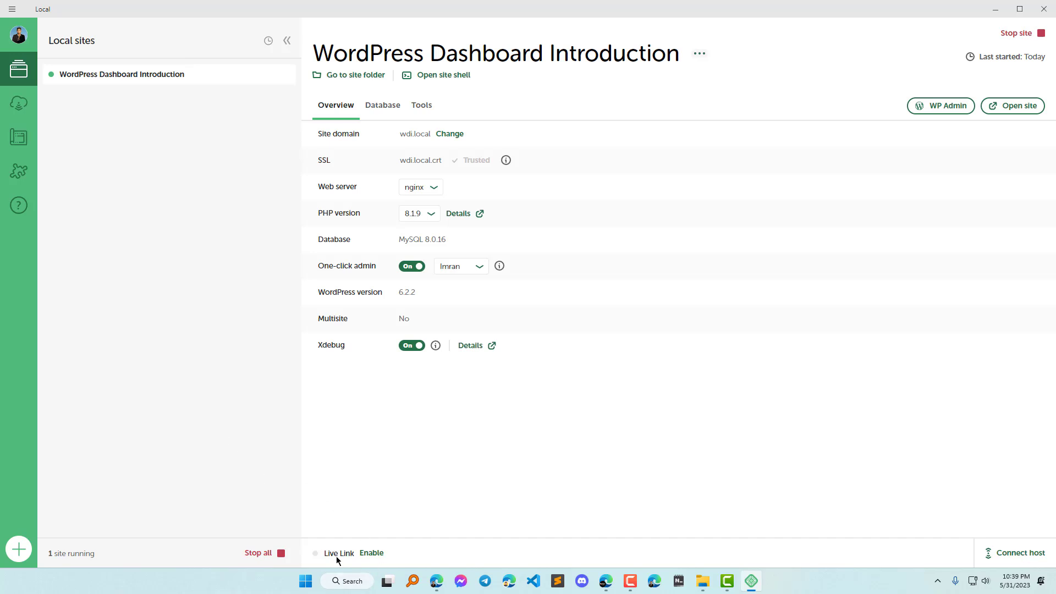
Enable the Live Link for the WordPress Dashboard Introduction site and check its public URL in the browser before returning to Local
click(370, 555)
click(364, 554)
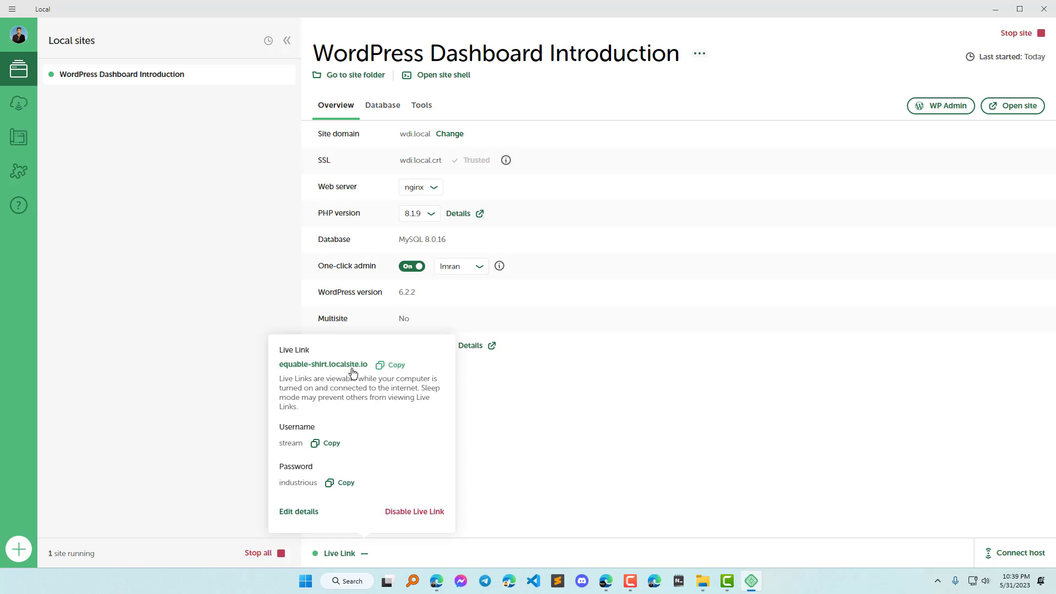
click(328, 365)
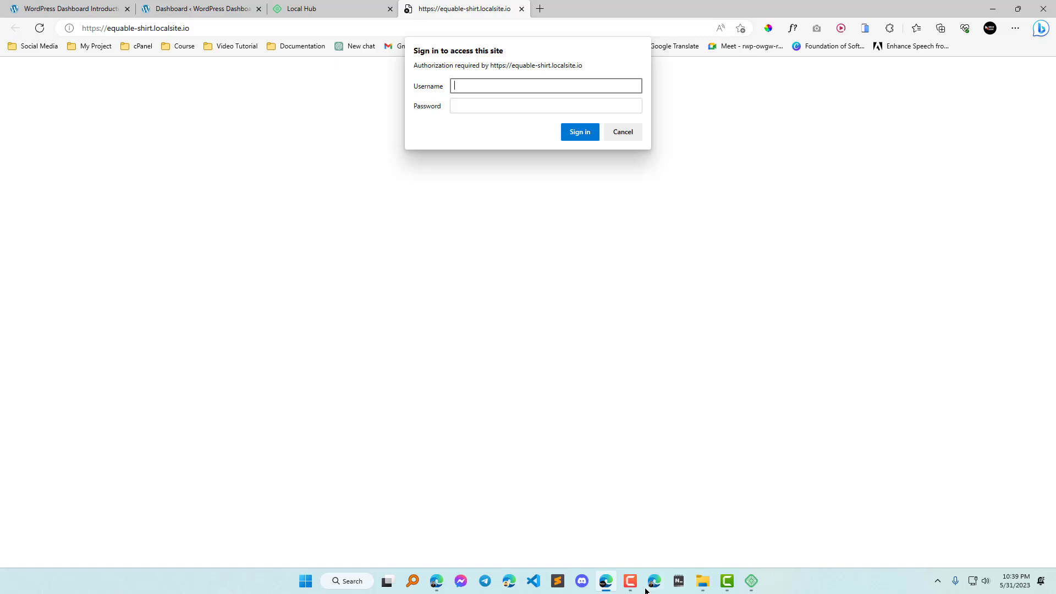
click(751, 581)
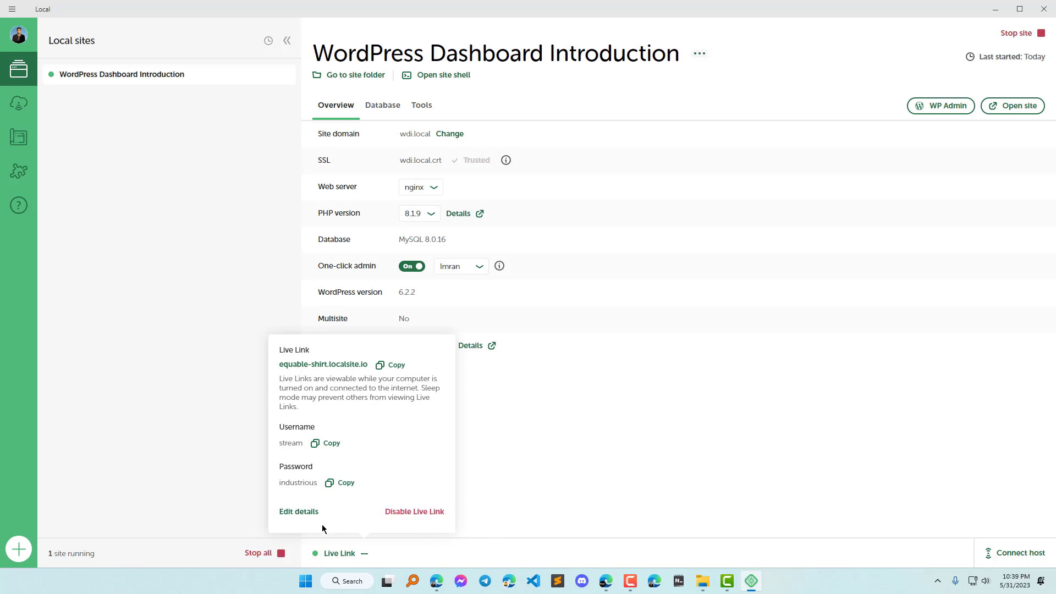
Open the Live Link details for editing, turn Live Links off and generate a new URL
click(306, 511)
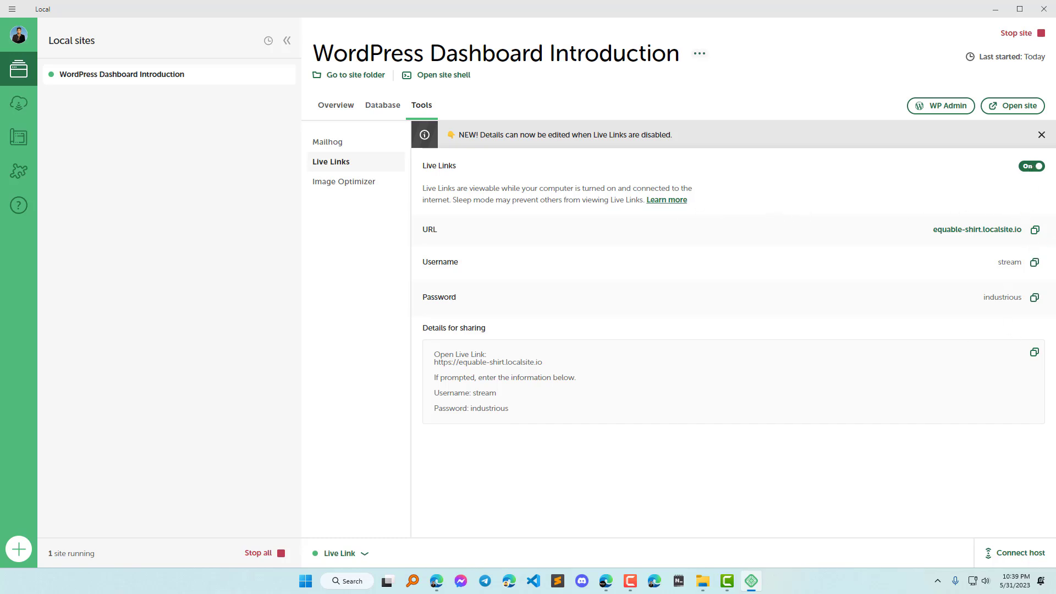
click(1037, 167)
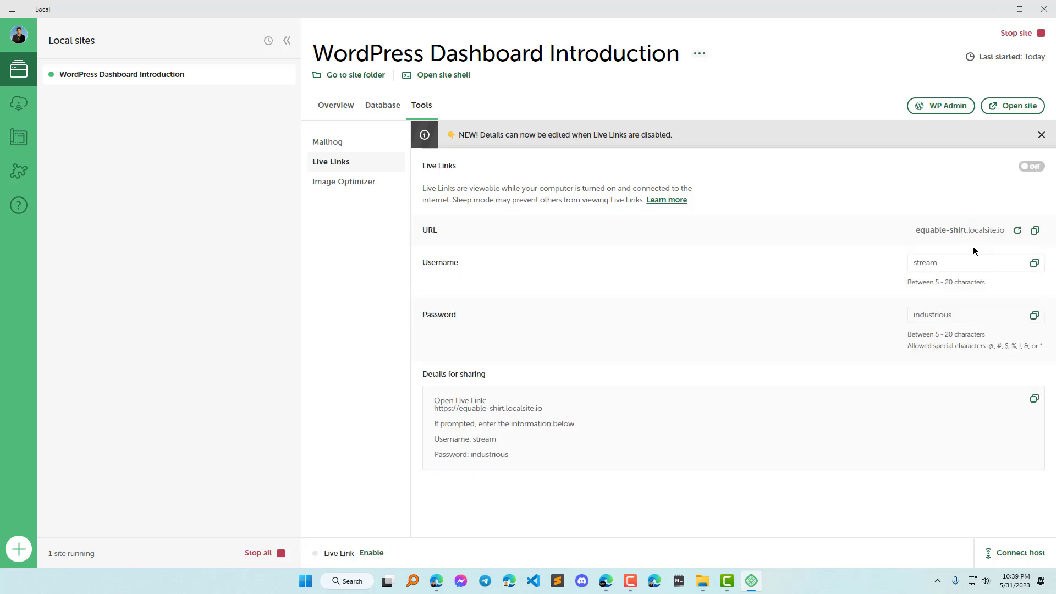
click(1017, 231)
drag(974, 263, 915, 268)
key(BackSpace)
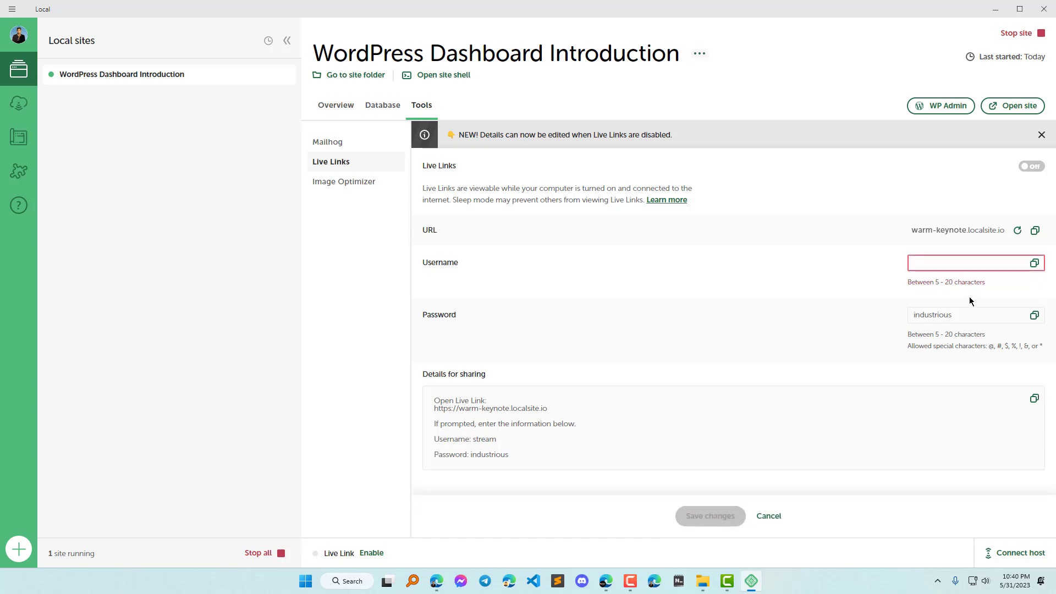
click(768, 517)
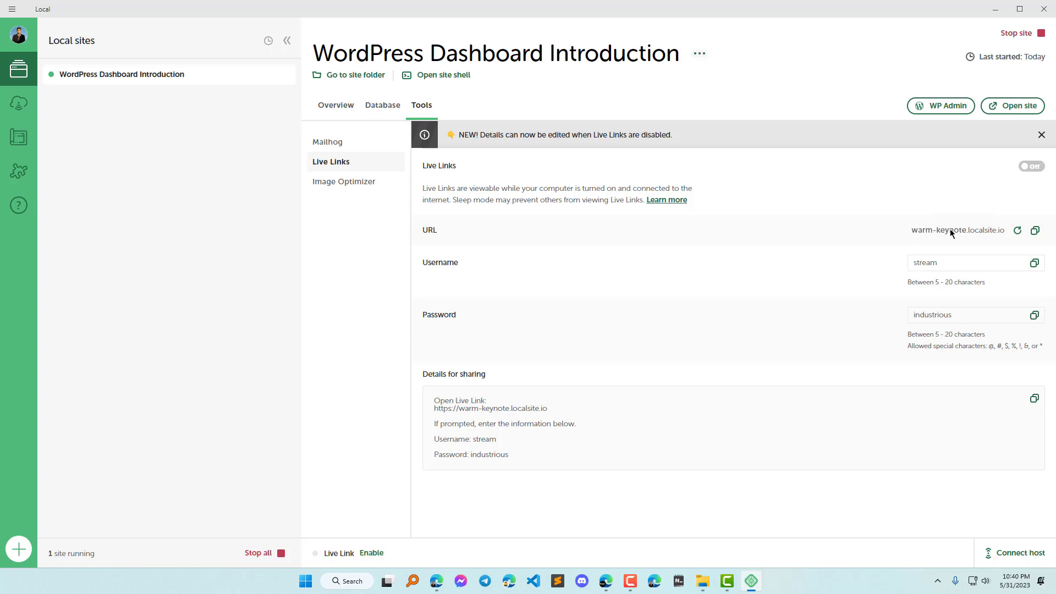
Enable the site's Live Link again and open its new URL in the browser
click(370, 554)
click(364, 554)
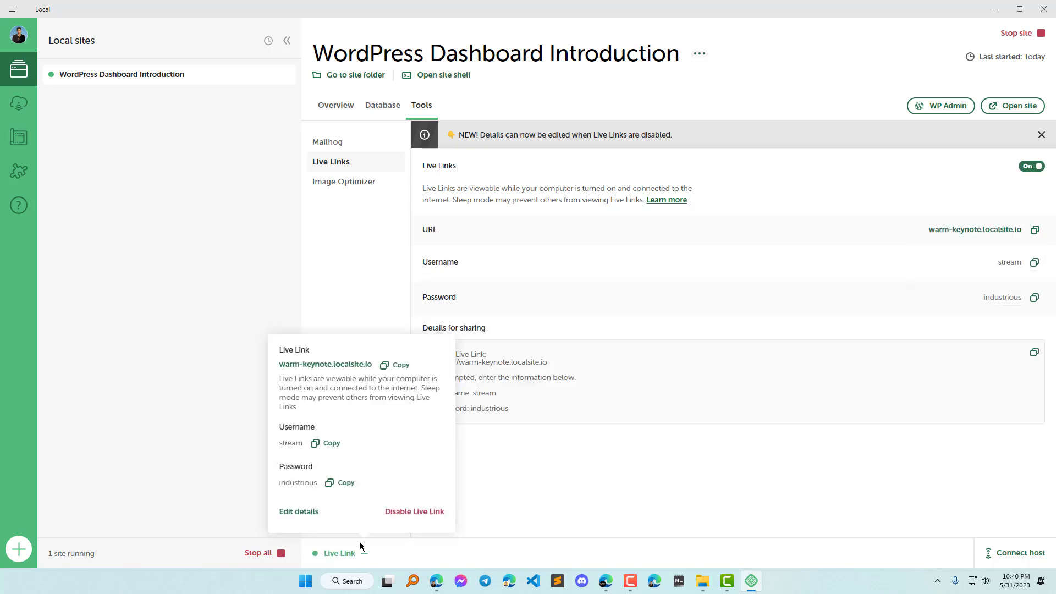
click(312, 365)
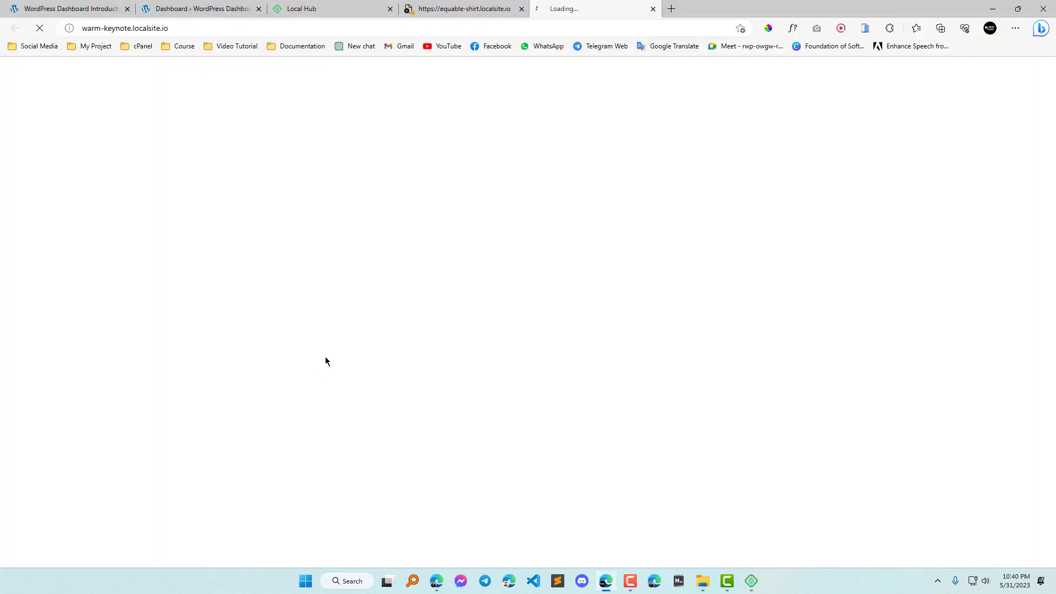
Close both Live Link tabs in the browser, switch back to Local and dismiss the Live Link popup
click(521, 9)
click(521, 8)
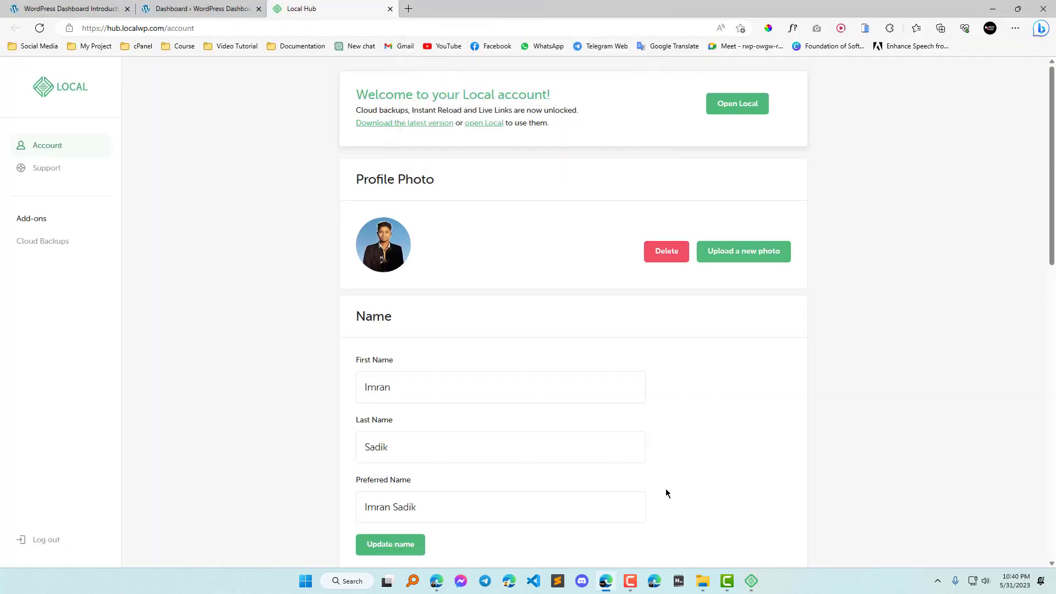
click(751, 581)
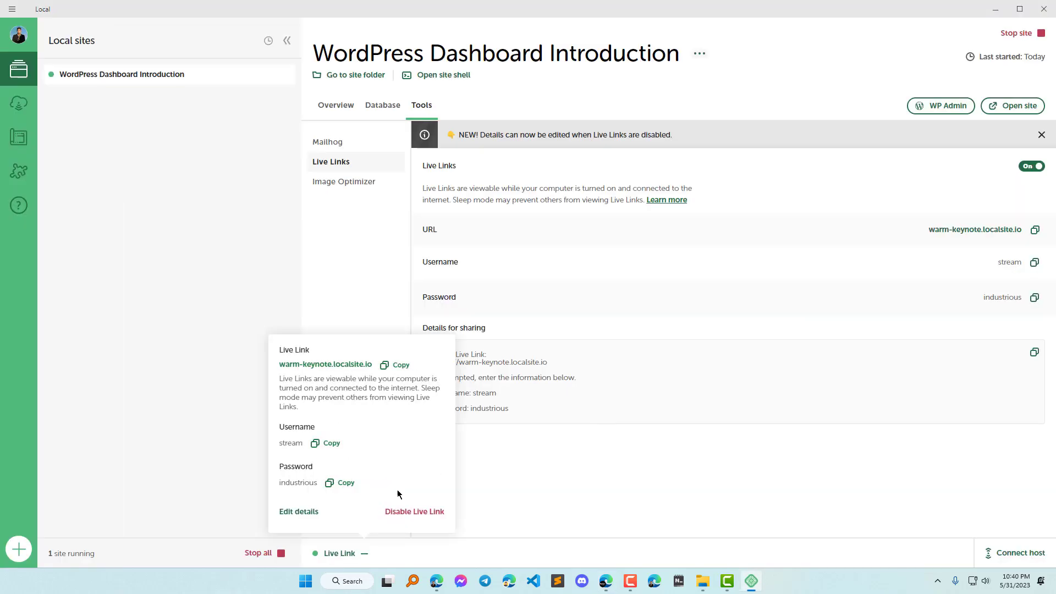
click(564, 462)
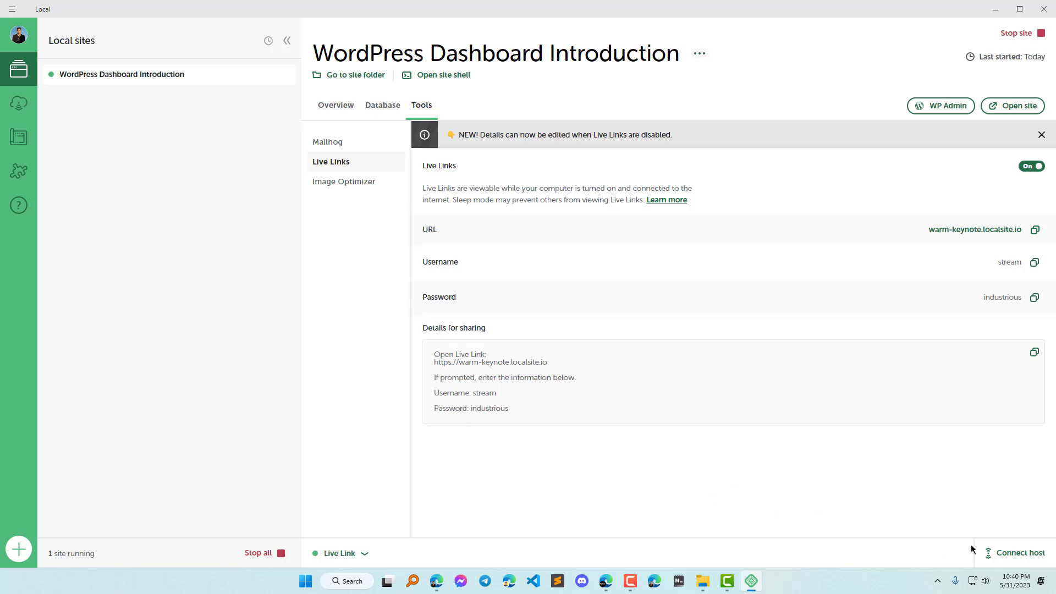
View the host connection options for WP Engine and Flywheel, and close the dialog without logging in
click(1017, 553)
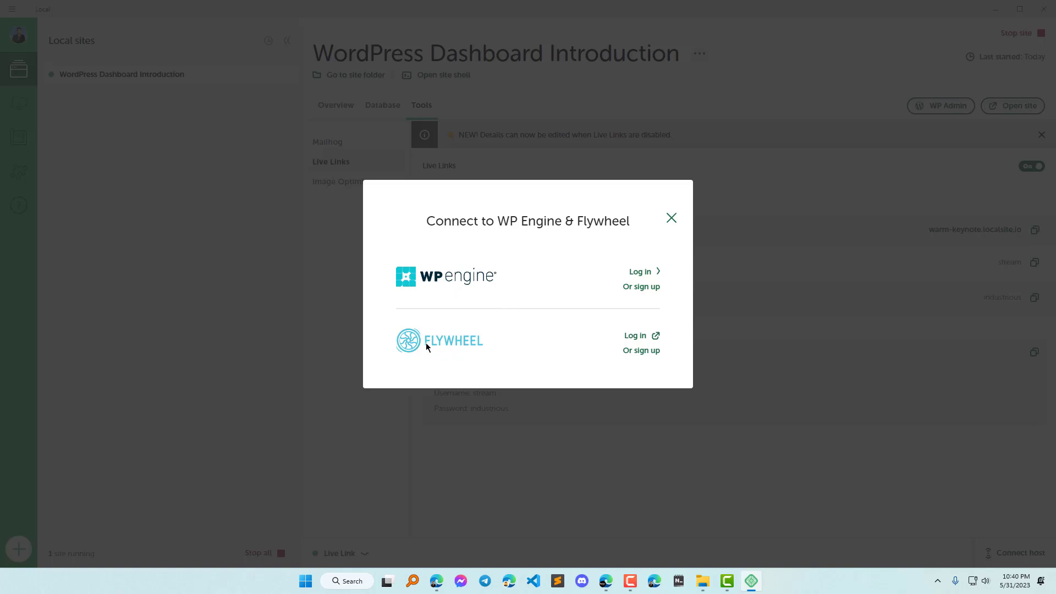
click(671, 219)
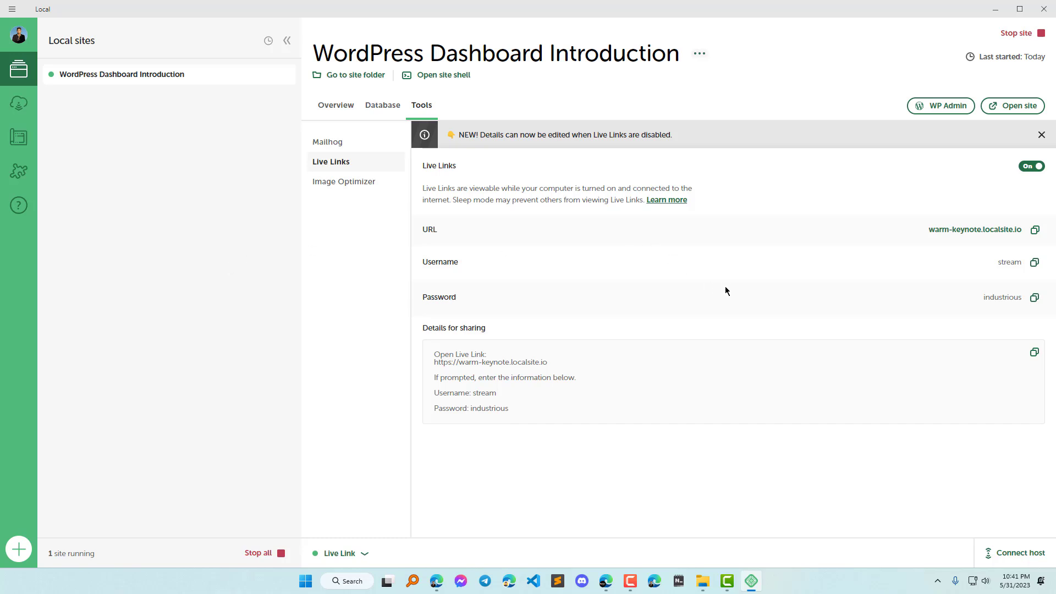
click(630, 581)
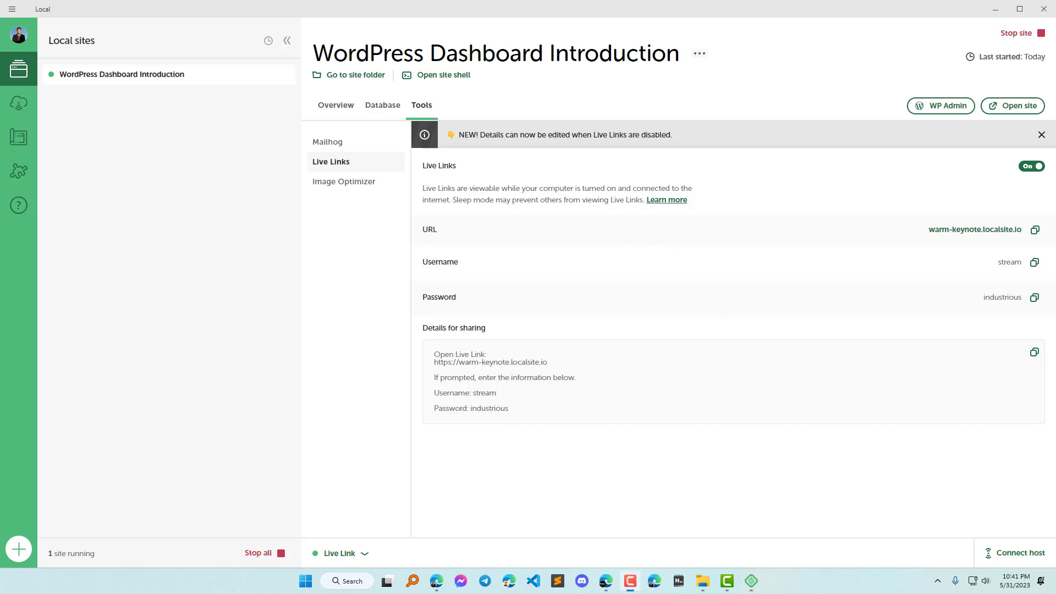